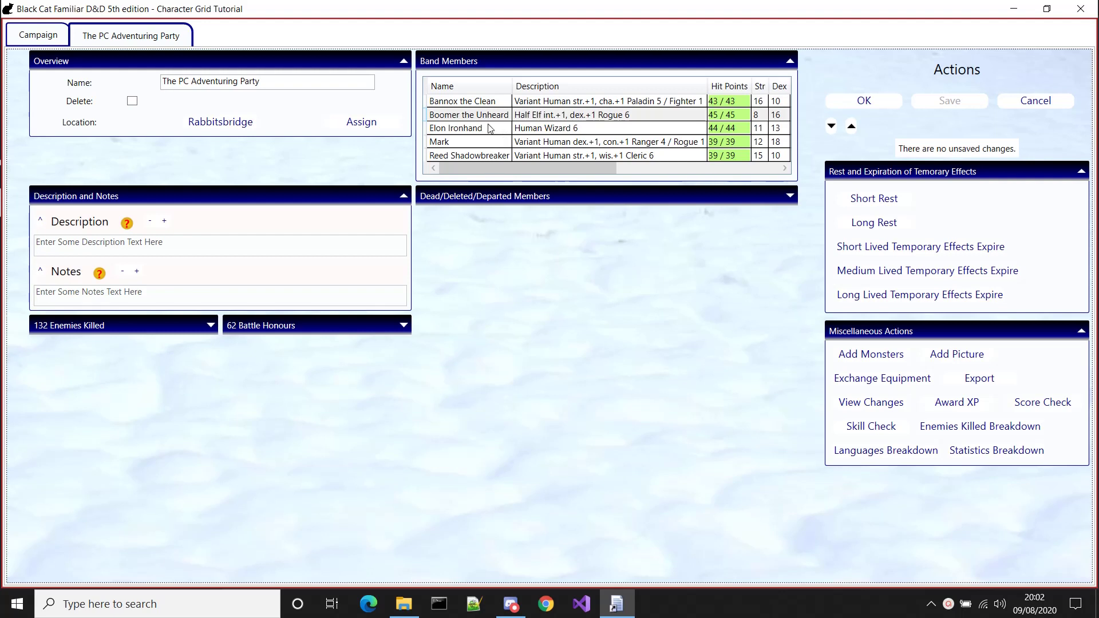
Step: Add a level of exhaustion to band member Boomer the Unheard and award him inspiration
{"action": "left_click", "coordinate": [484, 116]}
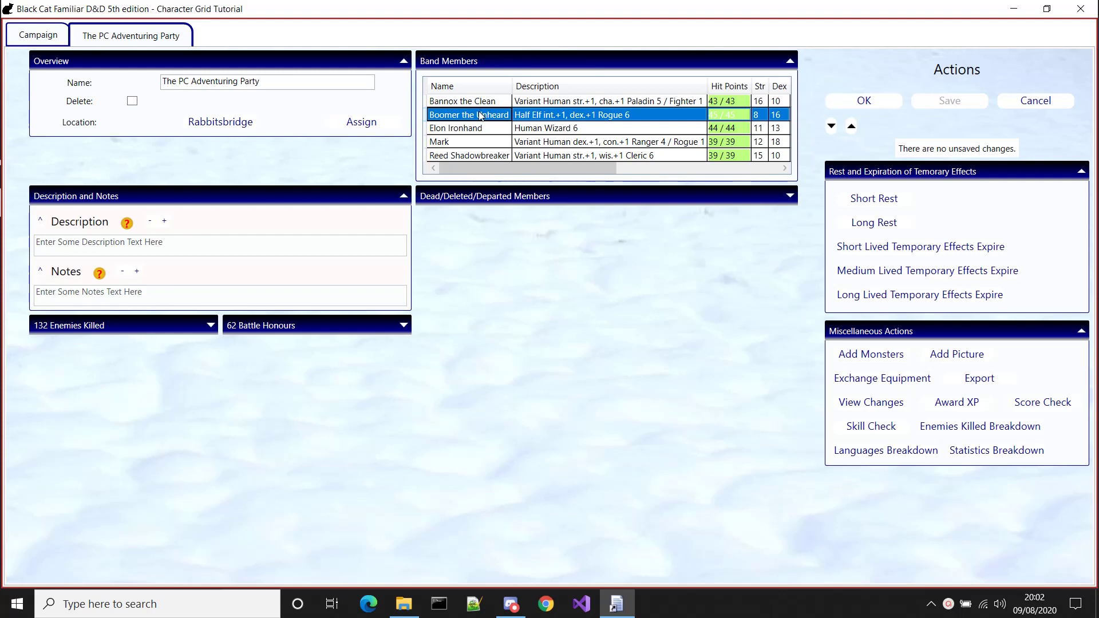
{"action": "right_click", "coordinate": [480, 116]}
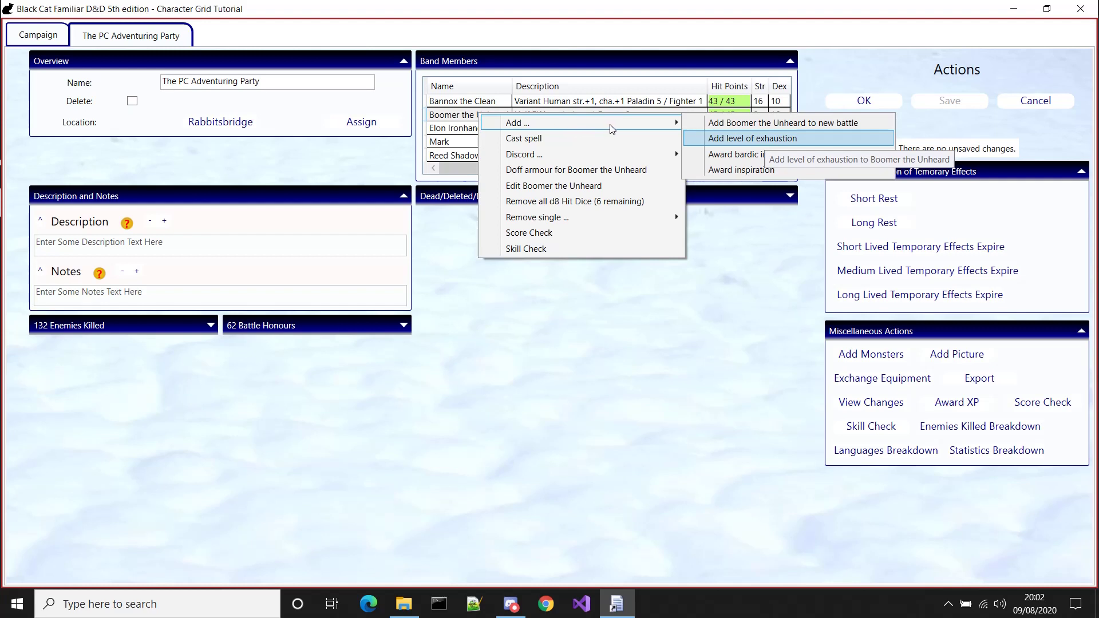
{"action": "left_click", "coordinate": [779, 140]}
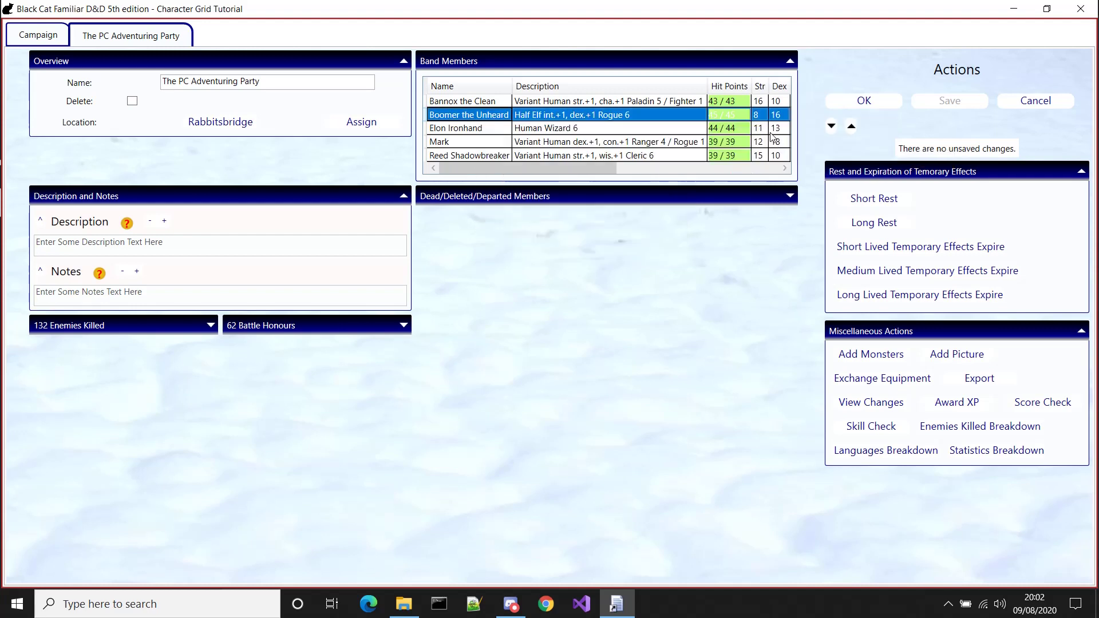
{"action": "right_click", "coordinate": [587, 114]}
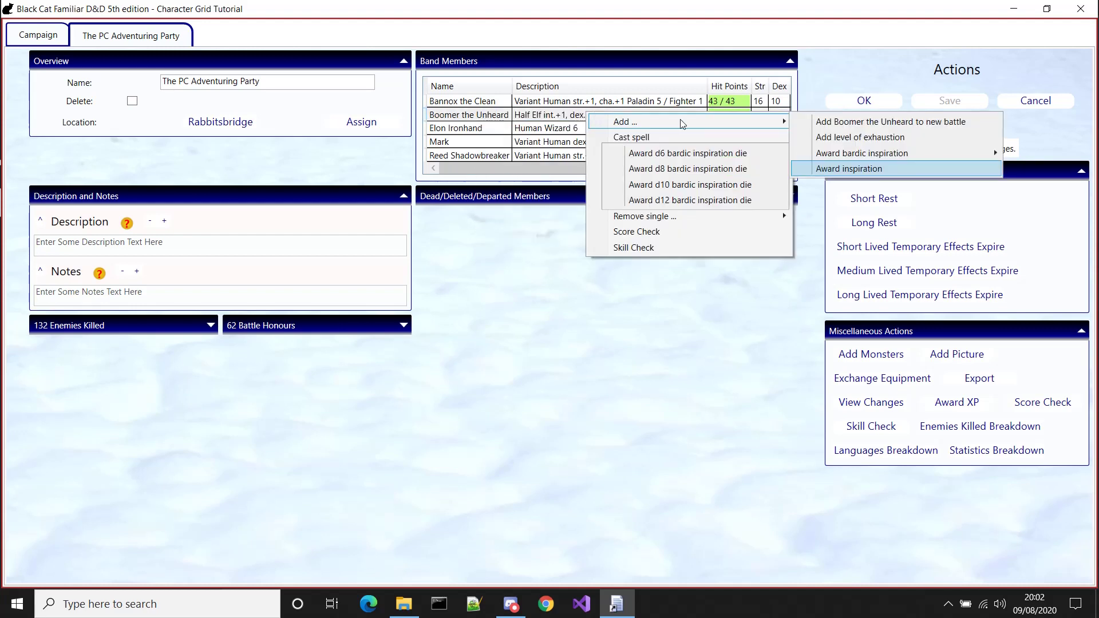
{"action": "left_click", "coordinate": [891, 169]}
Step: Send Boomer the Unheard's character status to Discord and switch to Discord to review the posted hit points and exhaustion entry
{"action": "right_click", "coordinate": [544, 120]}
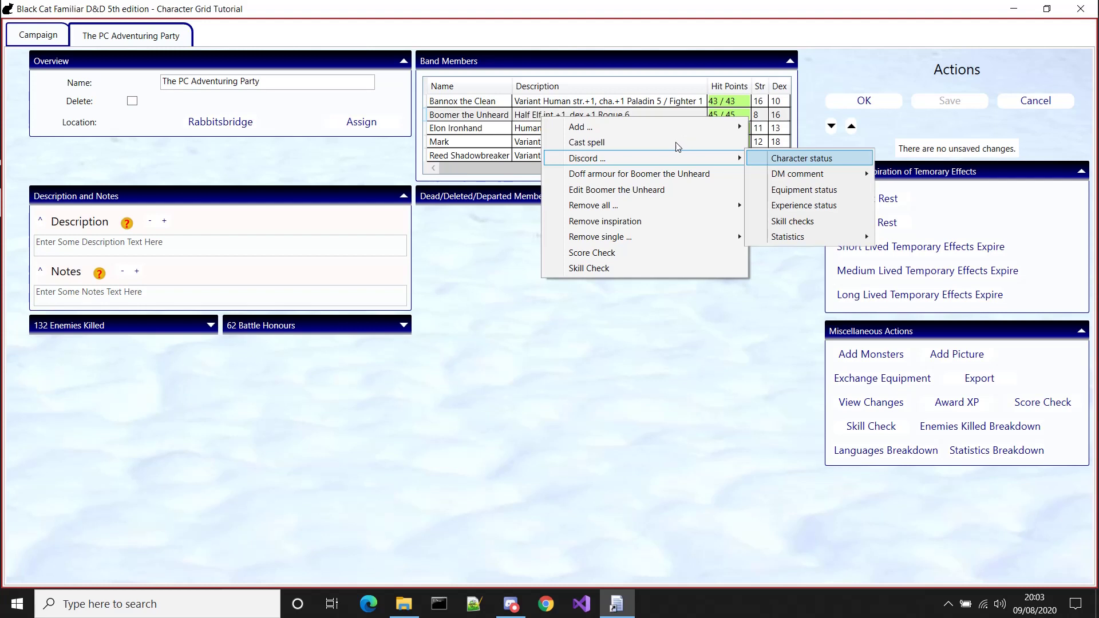
{"action": "left_click", "coordinate": [822, 162]}
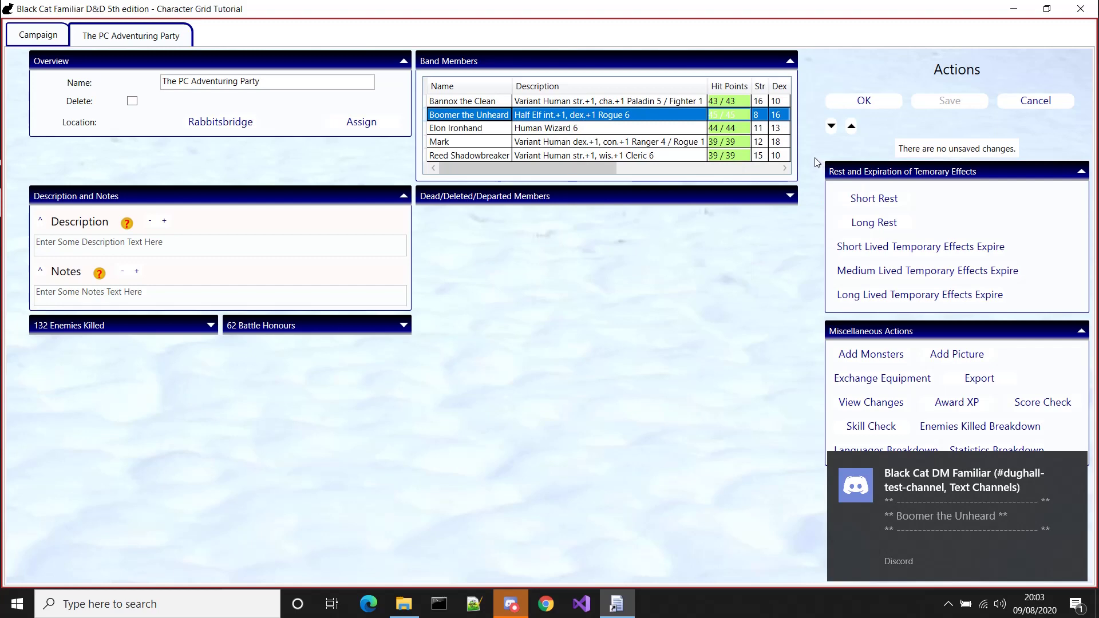
{"action": "left_click", "coordinate": [506, 602]}
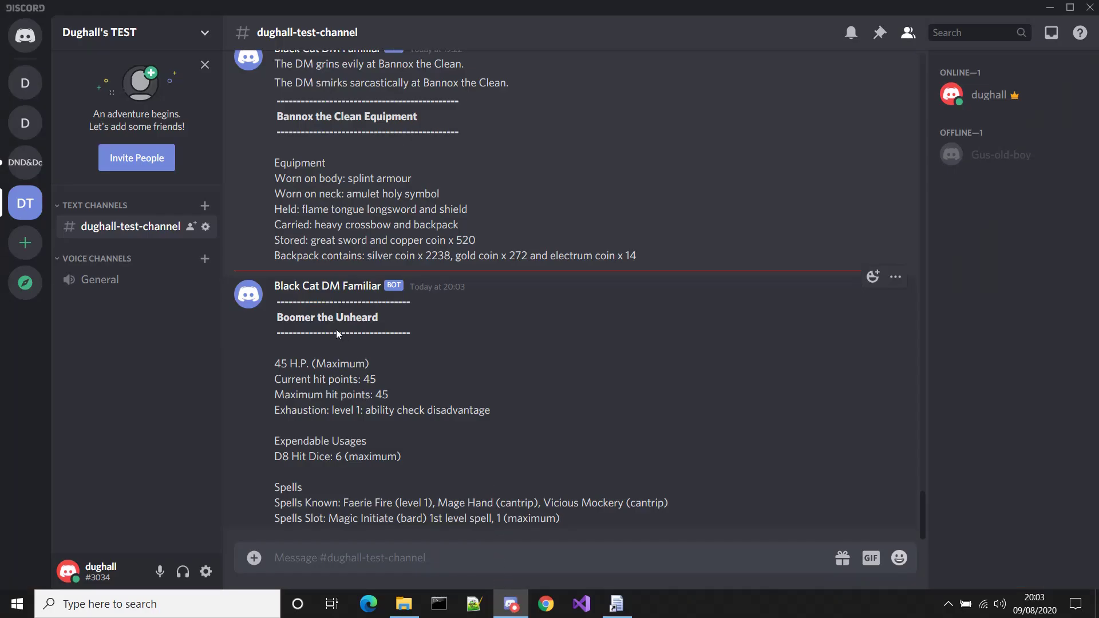
{"action": "left_click_drag", "start_coordinate": [277, 312], "coordinate": [504, 505]}
{"action": "left_click", "coordinate": [460, 427]}
{"action": "left_click_drag", "start_coordinate": [484, 410], "coordinate": [311, 412]}
{"action": "left_click", "coordinate": [379, 414]}
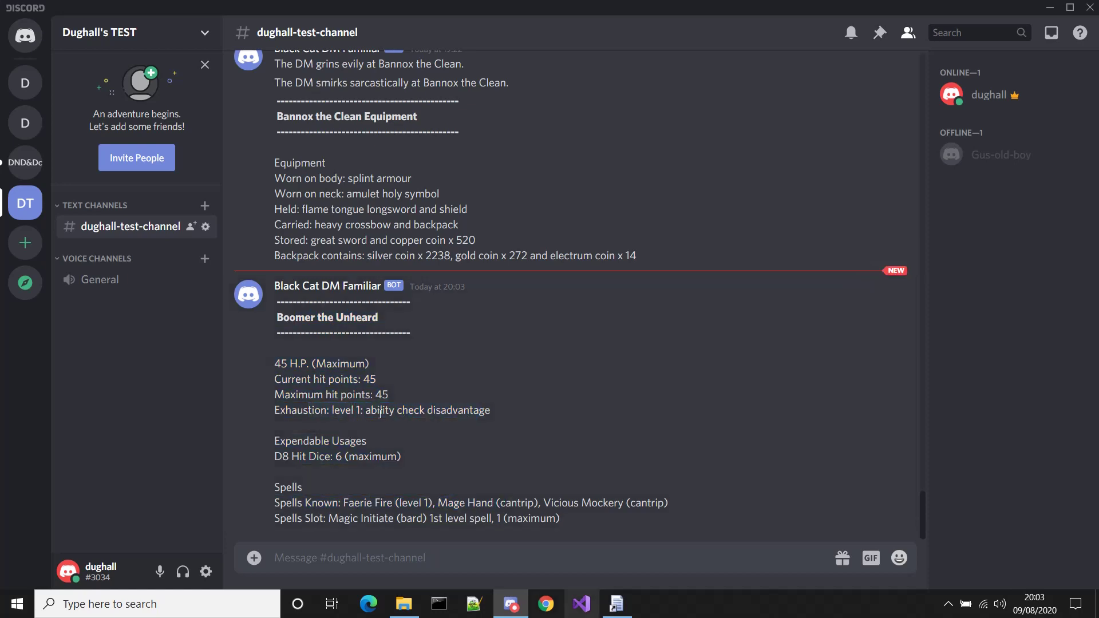
Step: Back in Black Cat Familiar, send the "Listens to a good idea" DM comment for Boomer, Elon Ironhand and Reed Shadowbreaker, and view it in Discord
{"action": "left_click", "coordinate": [613, 609]}
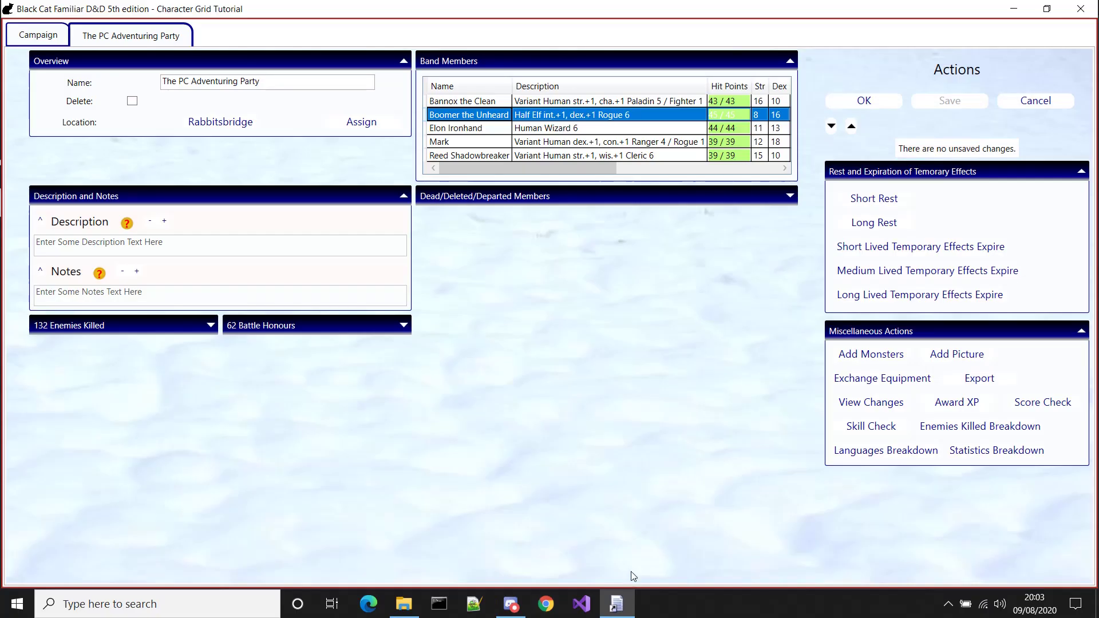
{"action": "left_click", "coordinate": [500, 130], "text": "ctrl"}
{"action": "left_click", "coordinate": [499, 156], "text": "ctrl"}
{"action": "right_click", "coordinate": [497, 153]}
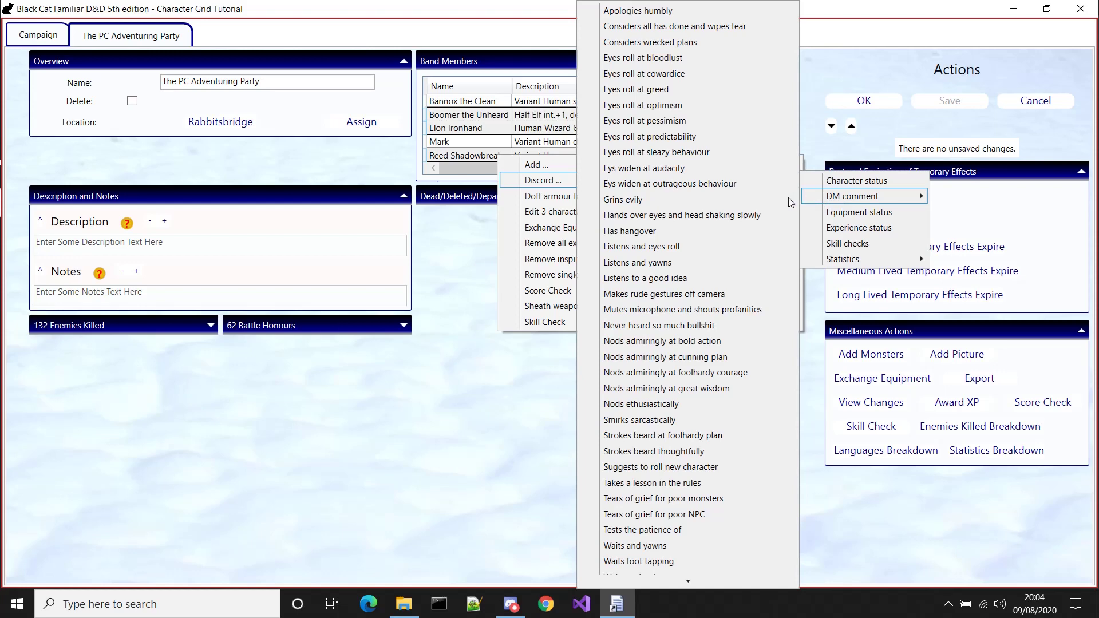
{"action": "left_click", "coordinate": [621, 283]}
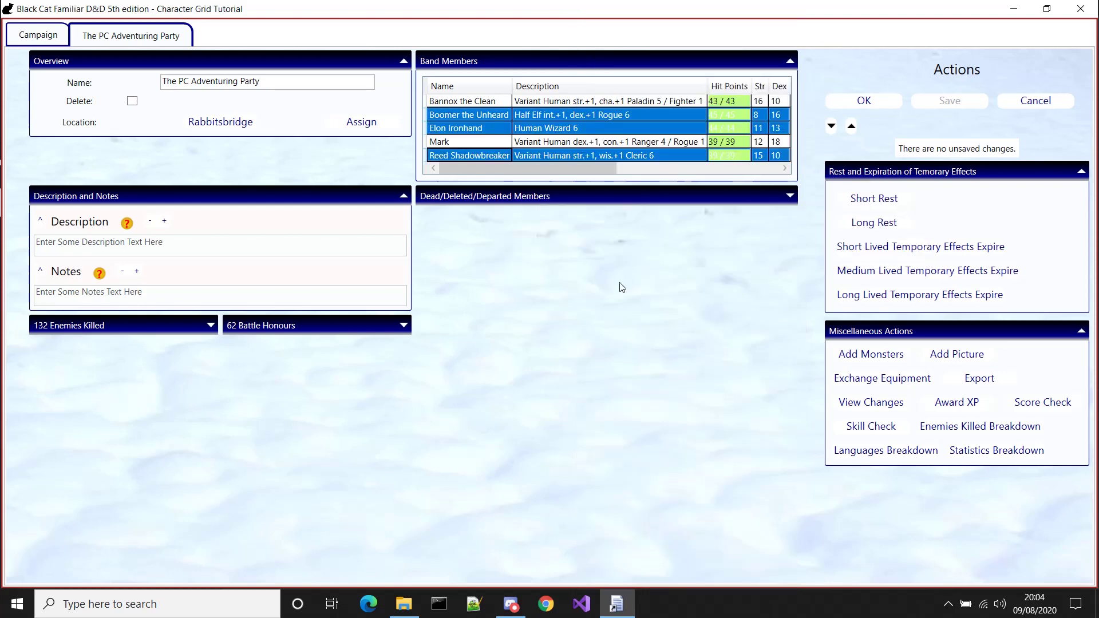
{"action": "left_click", "coordinate": [509, 605]}
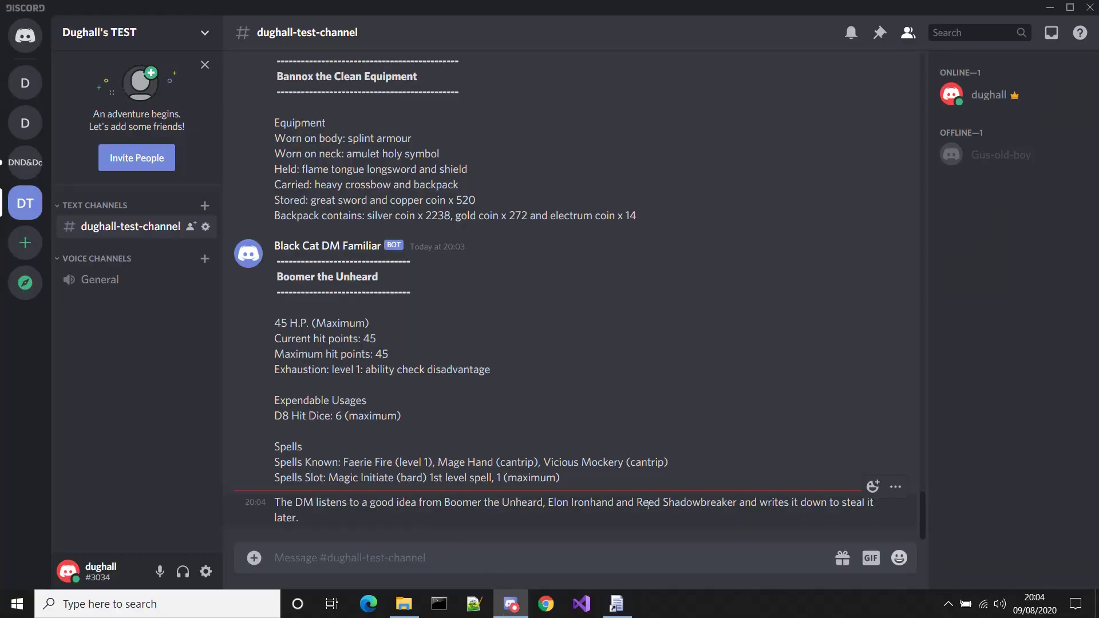
Step: Return to Black Cat Familiar, send the three selected characters' equipment status to Discord, and read the posted equipment lists there
{"action": "left_click", "coordinate": [617, 605]}
{"action": "right_click", "coordinate": [537, 132]}
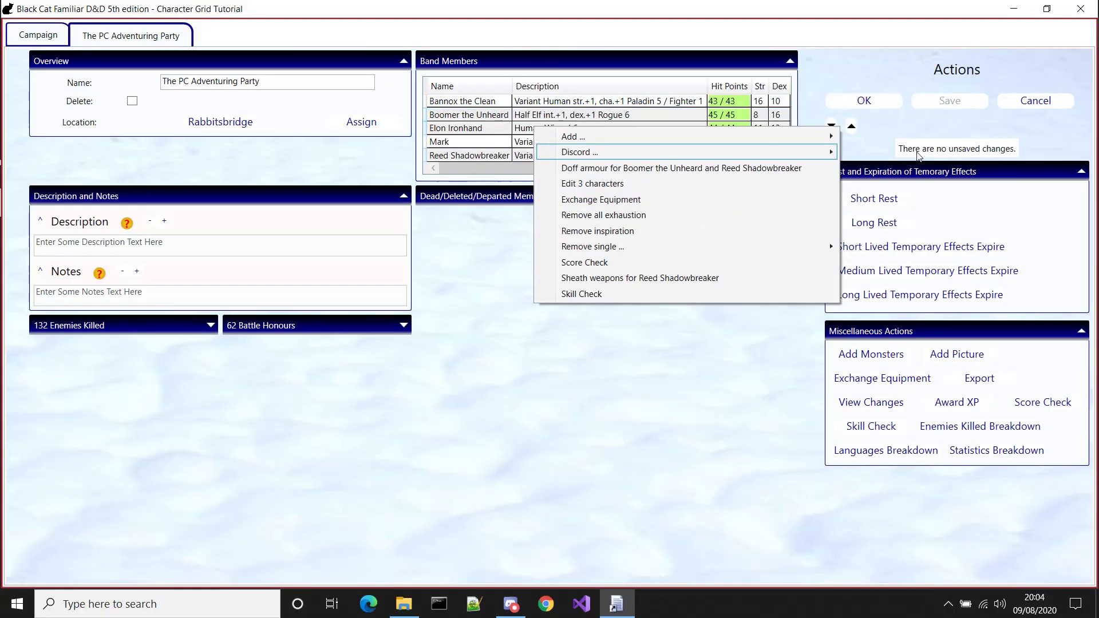
{"action": "left_click", "coordinate": [924, 176]}
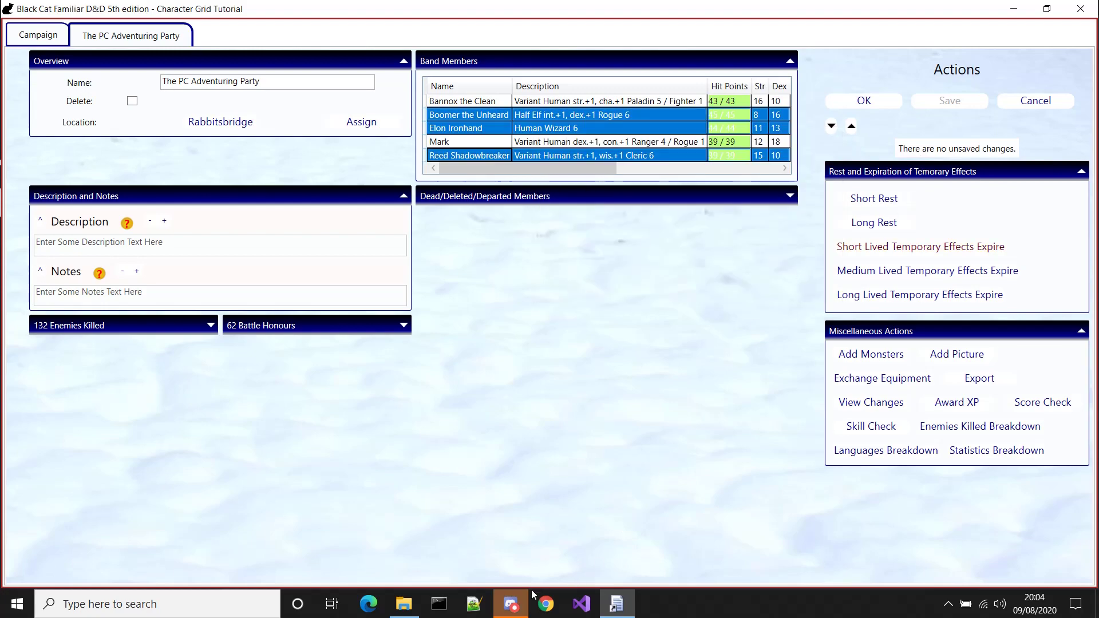
{"action": "left_click", "coordinate": [516, 602]}
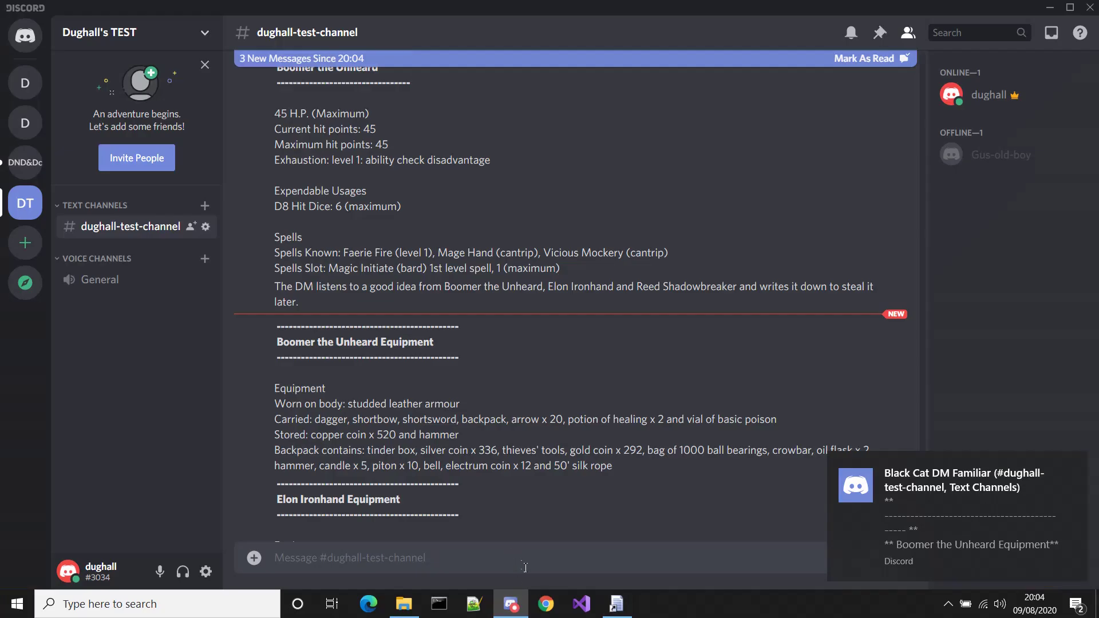
{"action": "scroll", "coordinate": [641, 498], "scroll_direction": "down", "scroll_amount": 6}
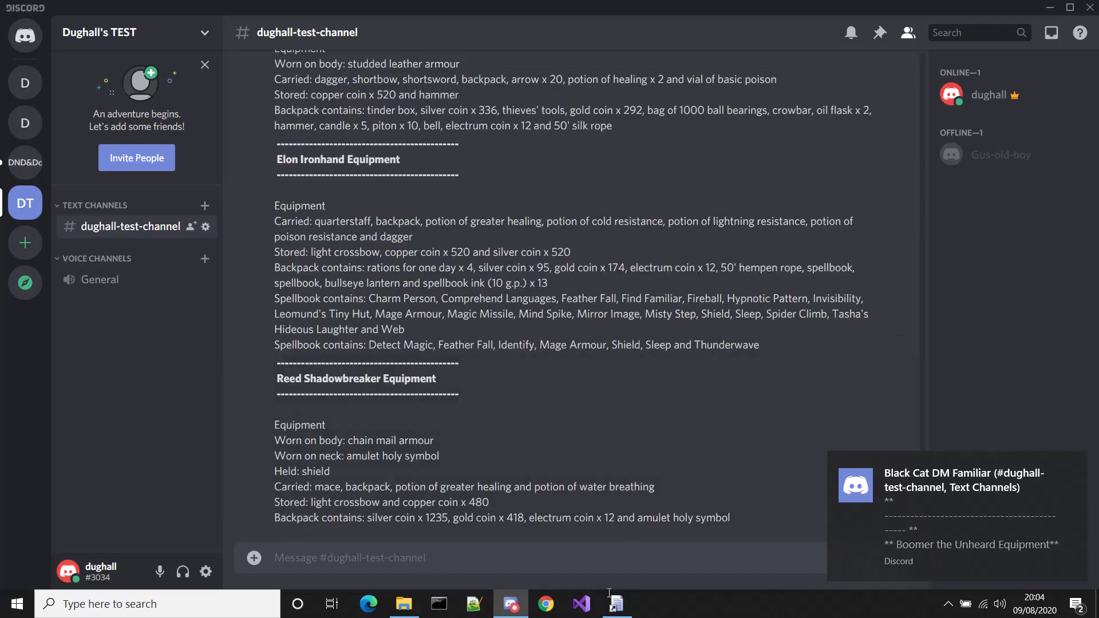
Step: Switch back to Black Cat Familiar and doff armour for Boomer the Unheard and Reed Shadowbreaker
{"action": "left_click", "coordinate": [616, 602]}
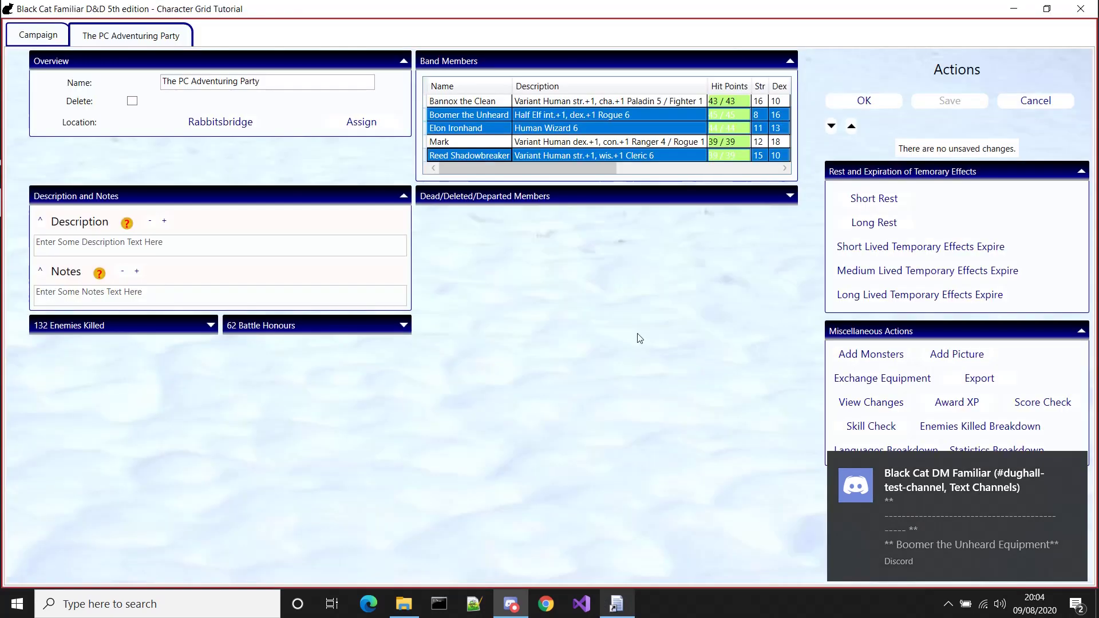
{"action": "right_click", "coordinate": [609, 156]}
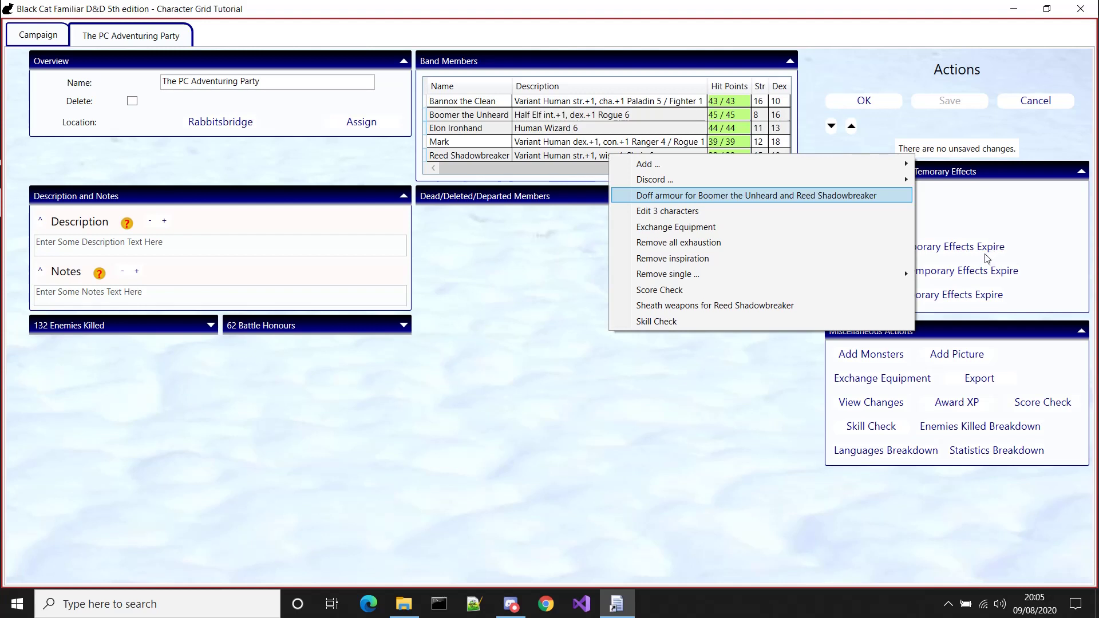
{"action": "left_click", "coordinate": [726, 196]}
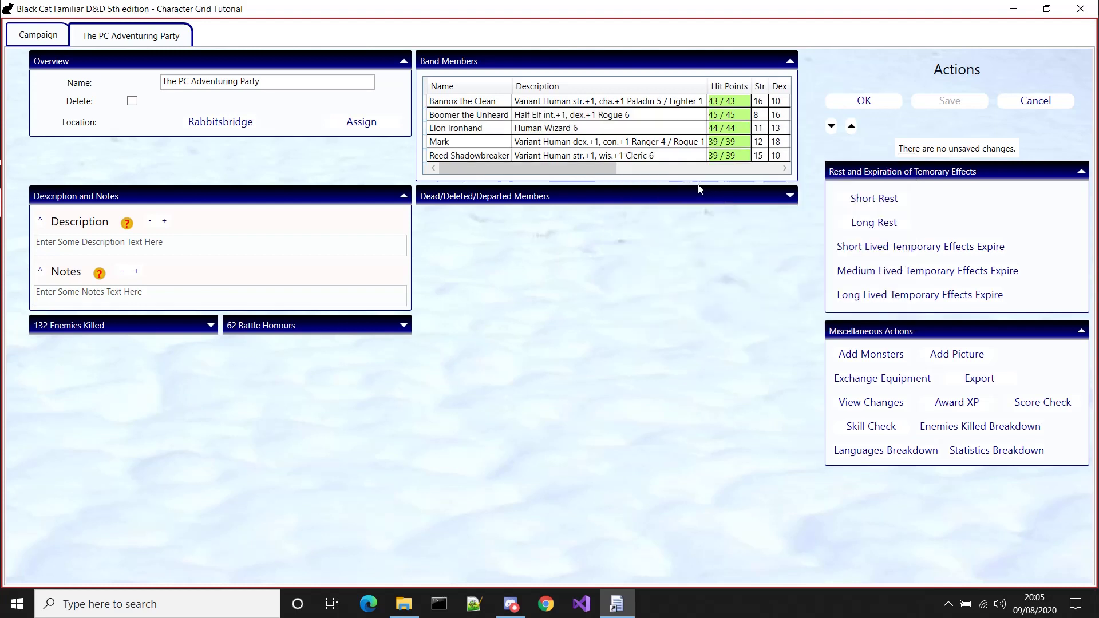
Step: Select all five band members and don armour for Boomer the Unheard and Reed Shadowbreaker
{"action": "left_click", "coordinate": [576, 103]}
{"action": "left_click", "coordinate": [581, 156], "text": "shift"}
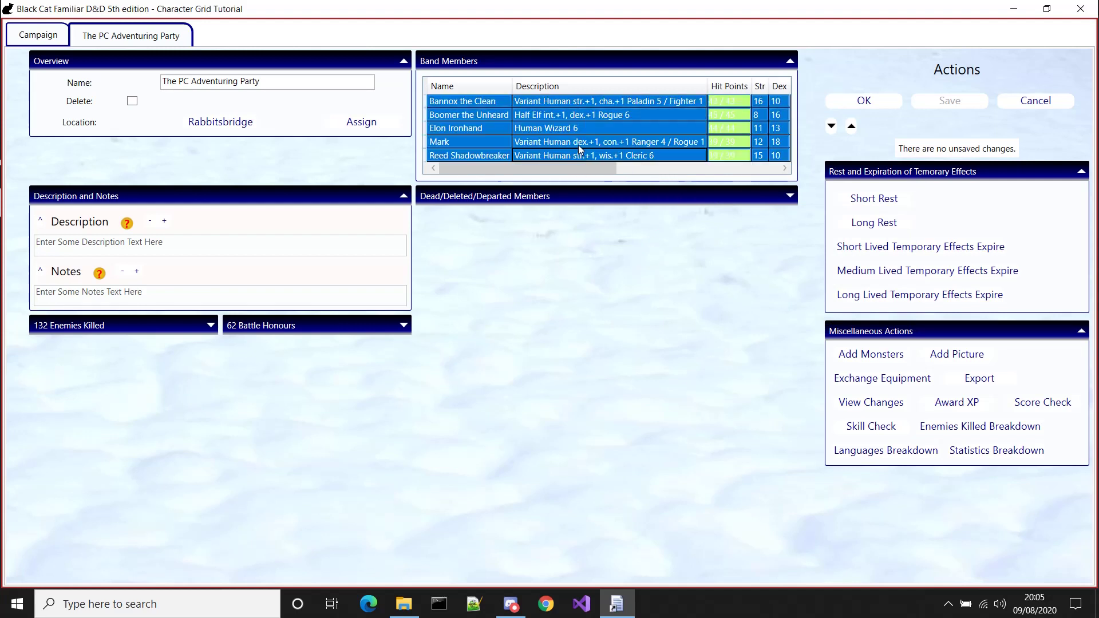
{"action": "right_click", "coordinate": [578, 146]}
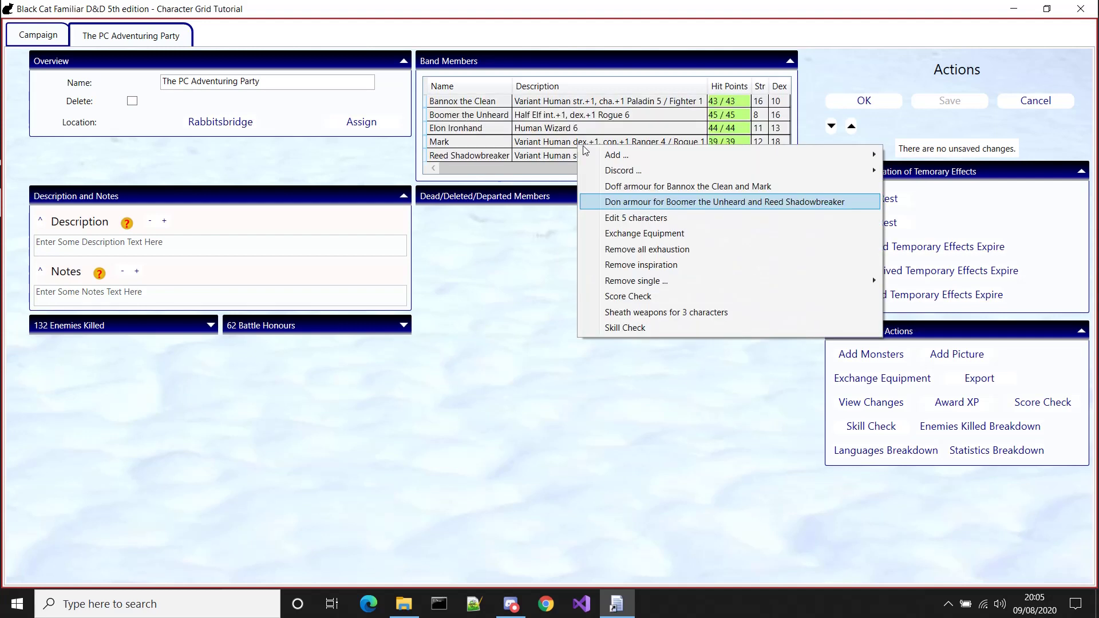
{"action": "left_click", "coordinate": [750, 203]}
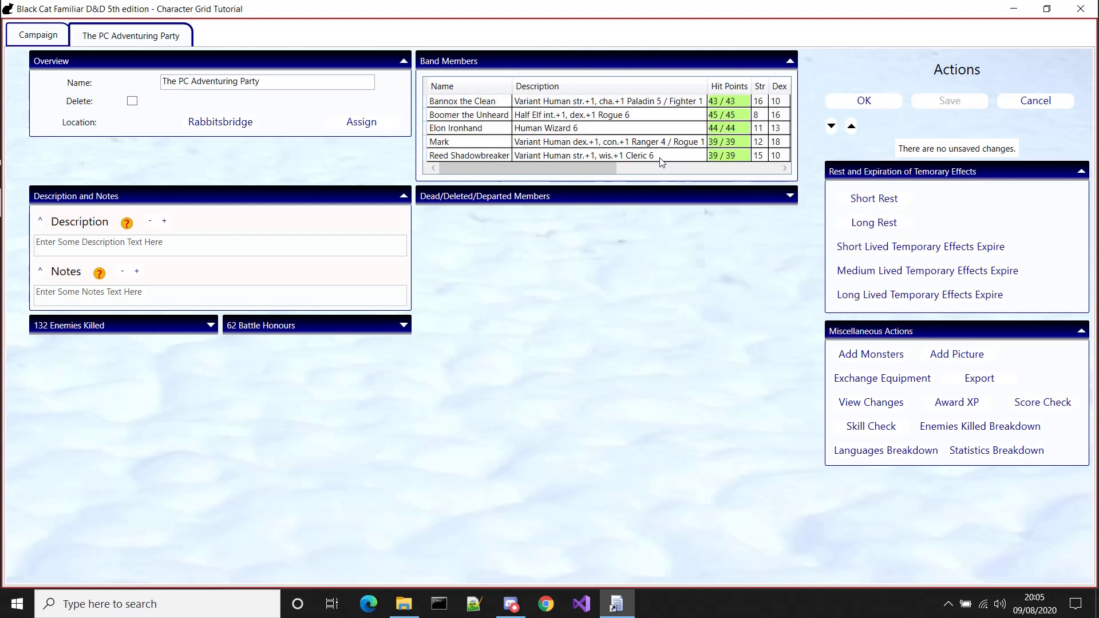
Step: View the equipment exchange between Elon Ironhand and Reed Shadowbreaker, and close it without moving any items
{"action": "left_click", "coordinate": [585, 132]}
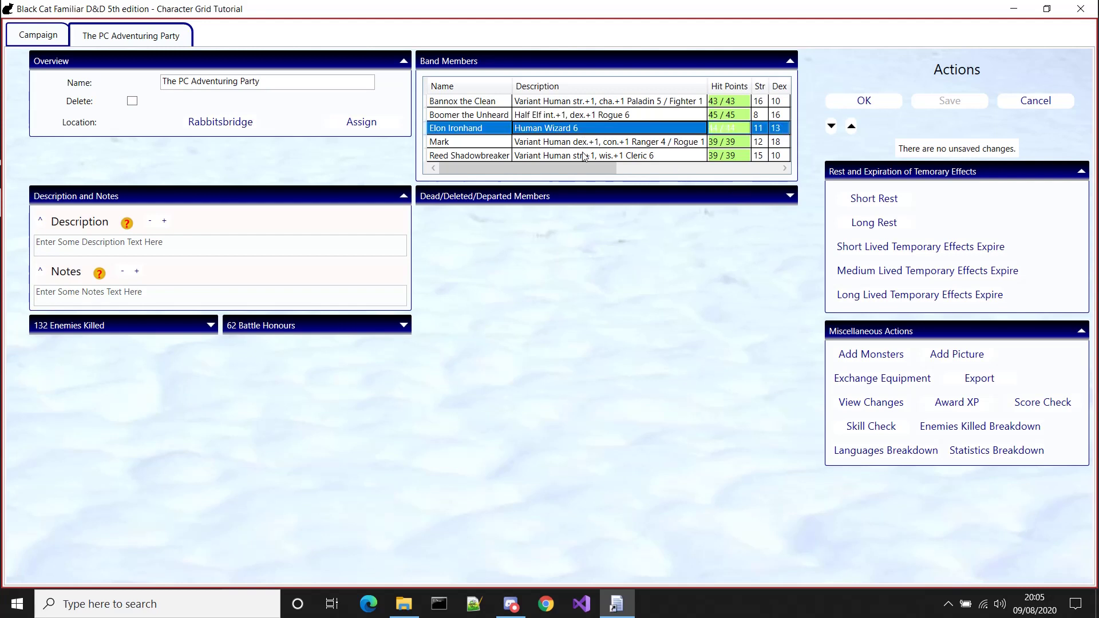
{"action": "left_click", "coordinate": [582, 153], "text": "ctrl"}
{"action": "right_click", "coordinate": [582, 154]}
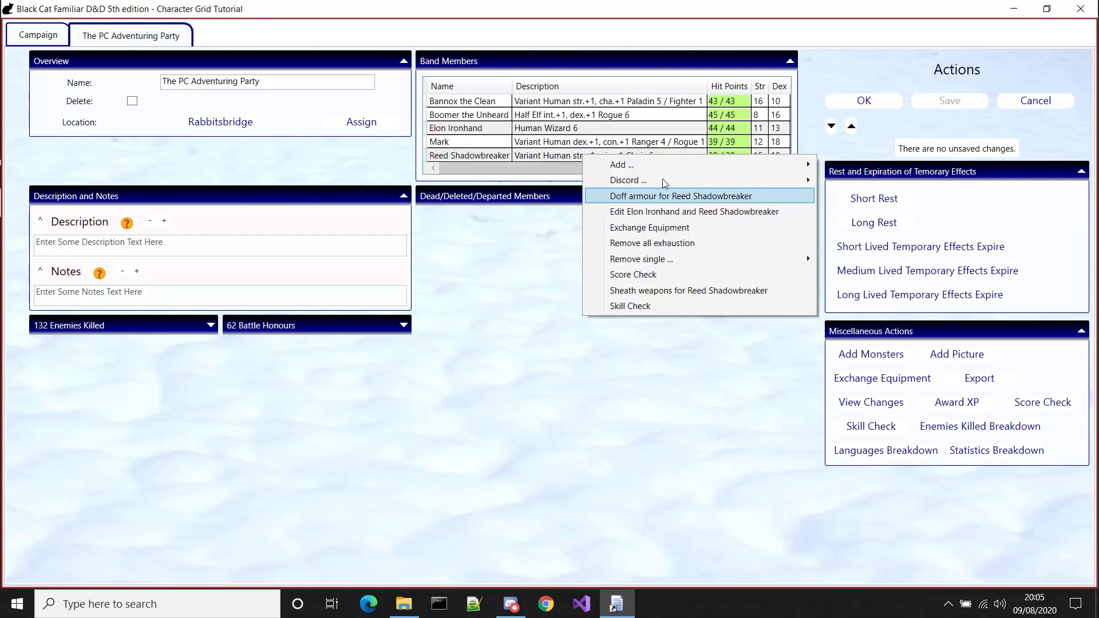
{"action": "left_click", "coordinate": [685, 229]}
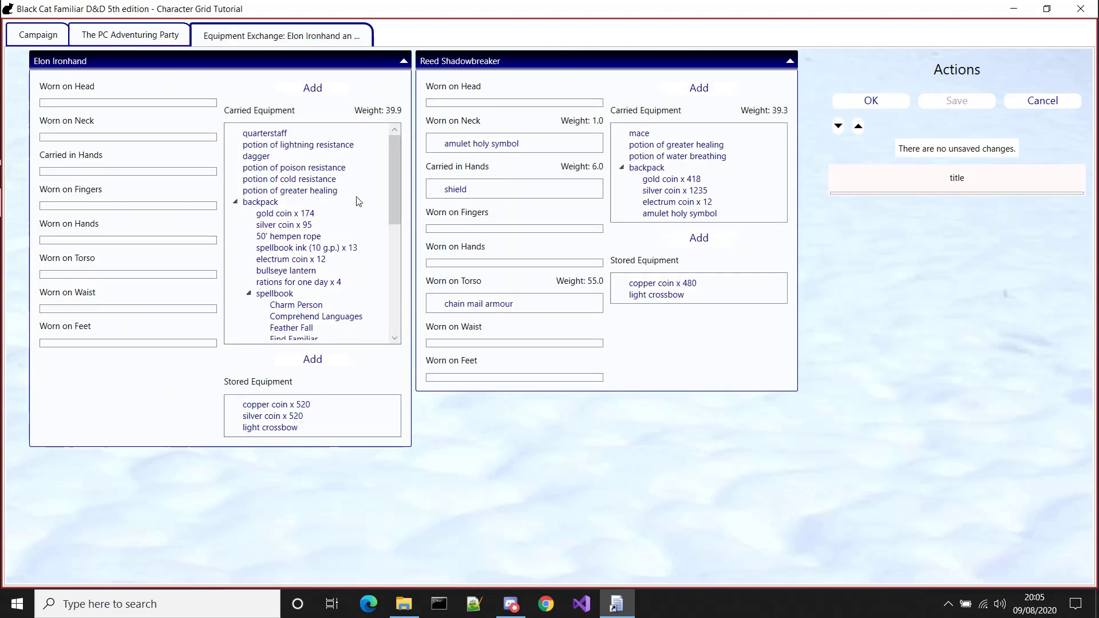
{"action": "left_click", "coordinate": [870, 103]}
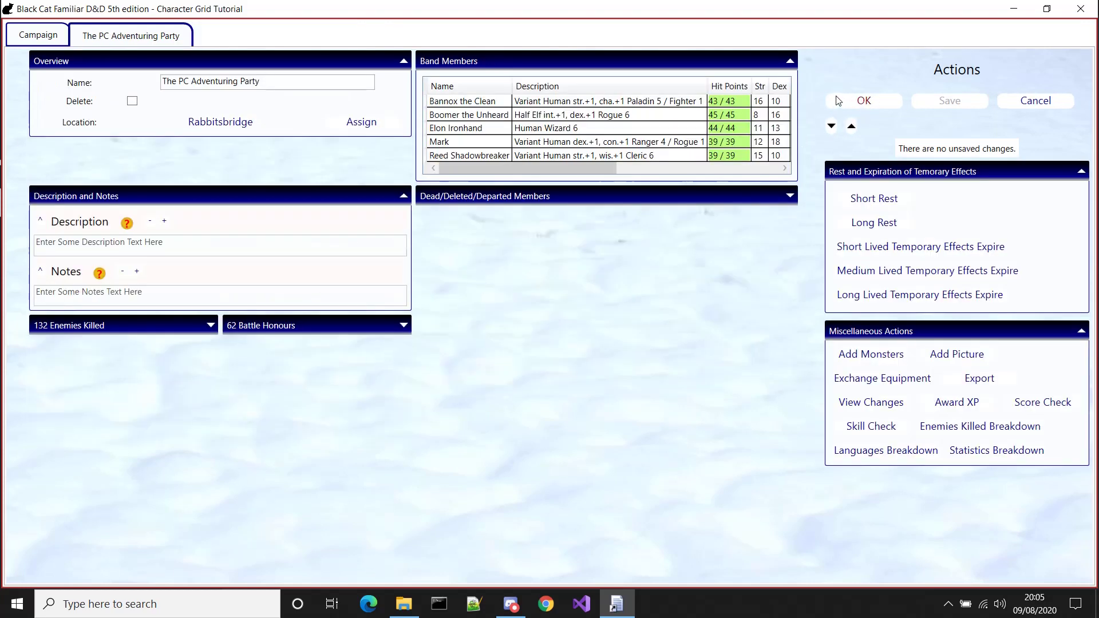
Step: Remove all exhaustion from Elon Ironhand
{"action": "left_click", "coordinate": [490, 130]}
{"action": "right_click", "coordinate": [490, 130]}
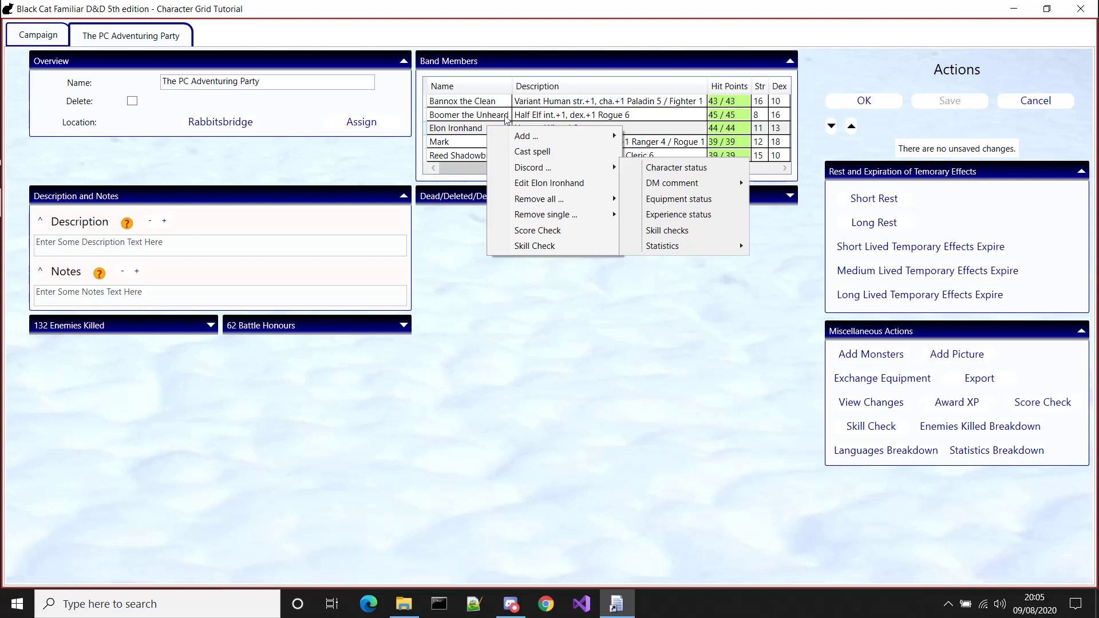
{"action": "right_click", "coordinate": [459, 131]}
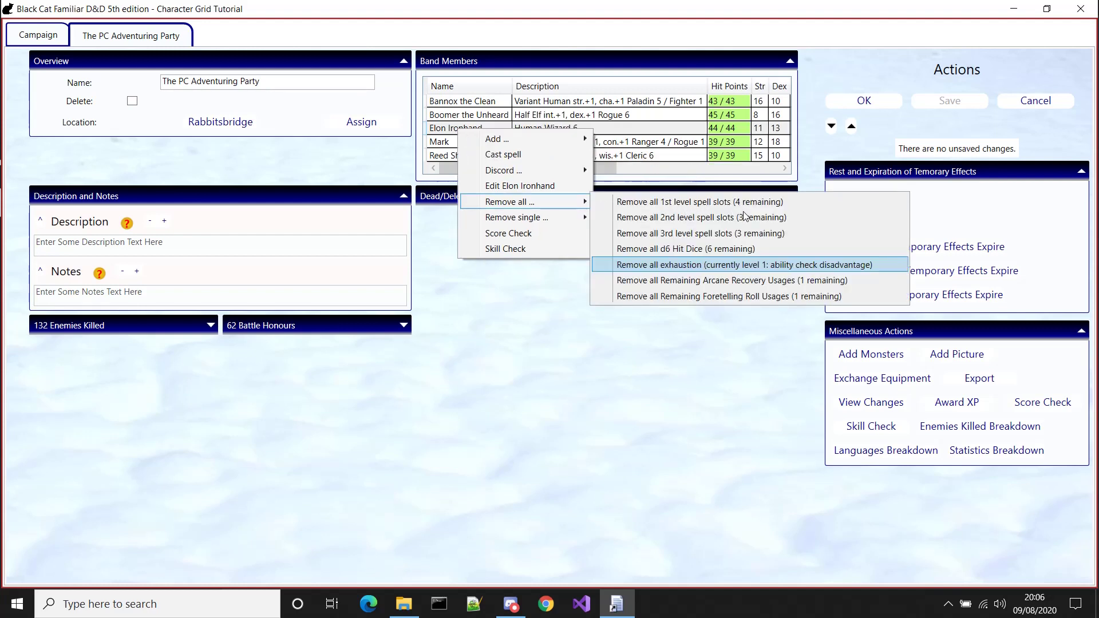
{"action": "left_click", "coordinate": [785, 265]}
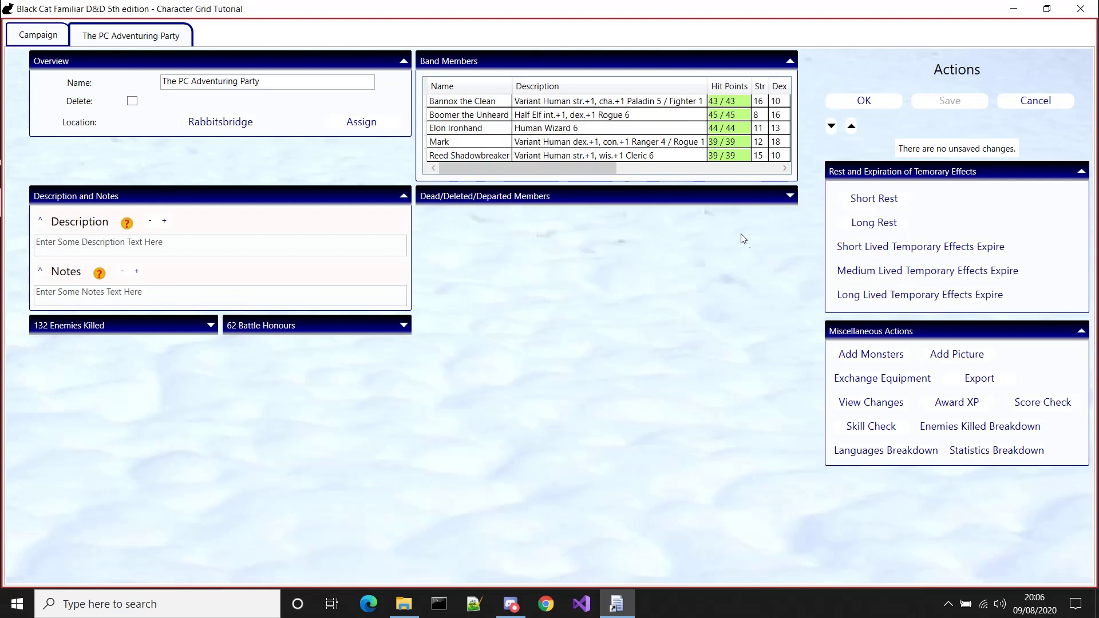
Step: Remove all of Elon Ironhand's remaining Arcane Recovery usages and a single 1st level spell slot
{"action": "right_click", "coordinate": [502, 130]}
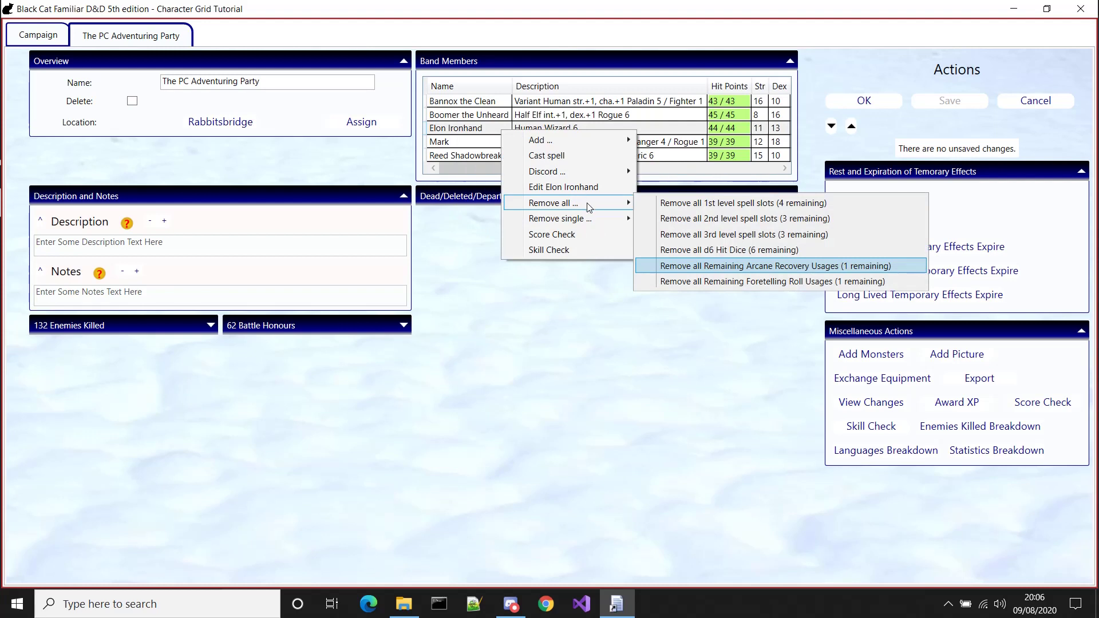
{"action": "left_click", "coordinate": [743, 267]}
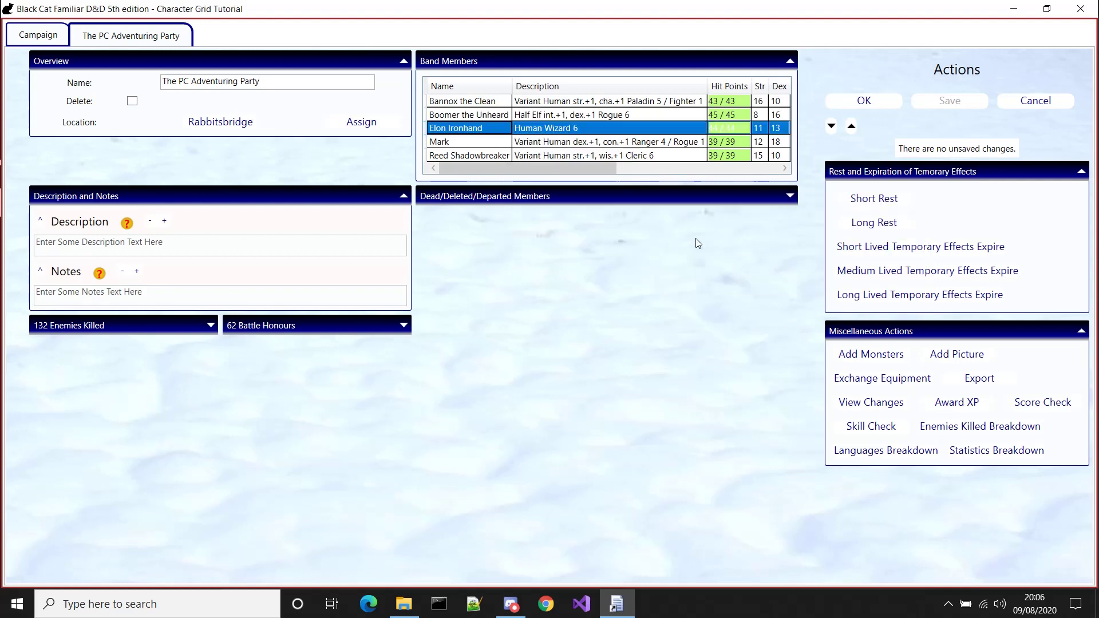
{"action": "right_click", "coordinate": [504, 138]}
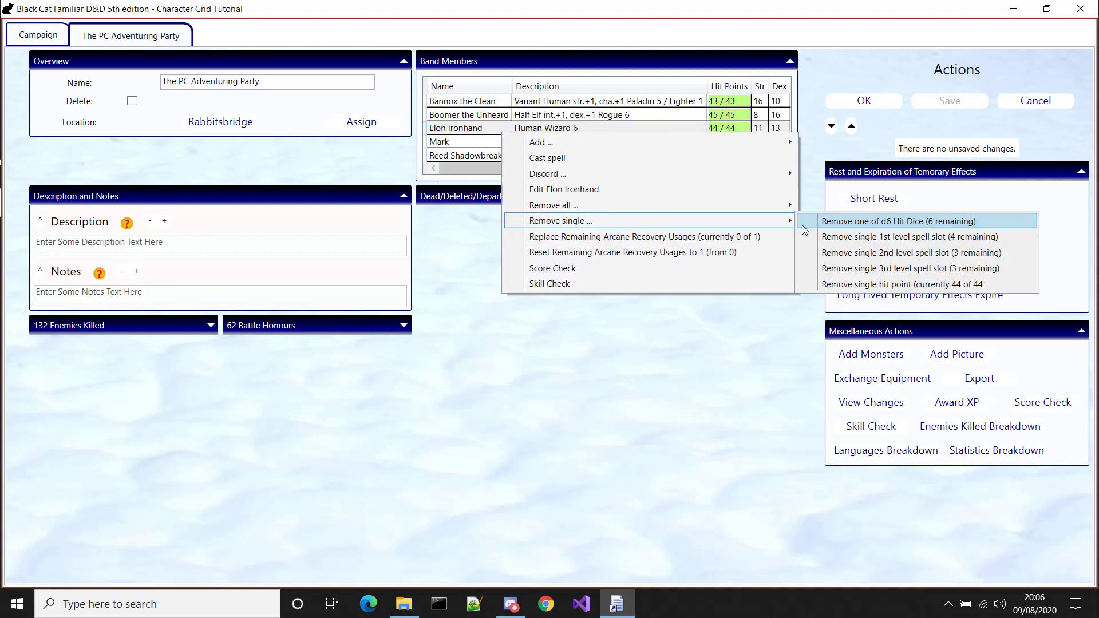
{"action": "left_click", "coordinate": [867, 236]}
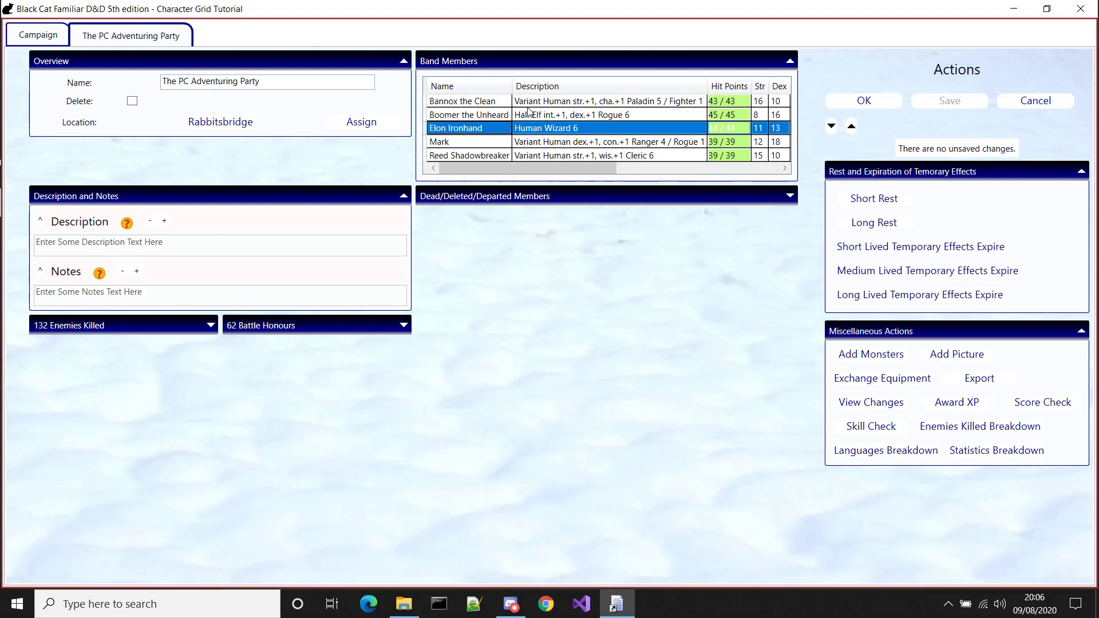
Step: Replace Elon Ironhand's remaining Arcane Recovery usages and bring up his available removal and reset options again
{"action": "right_click", "coordinate": [556, 127]}
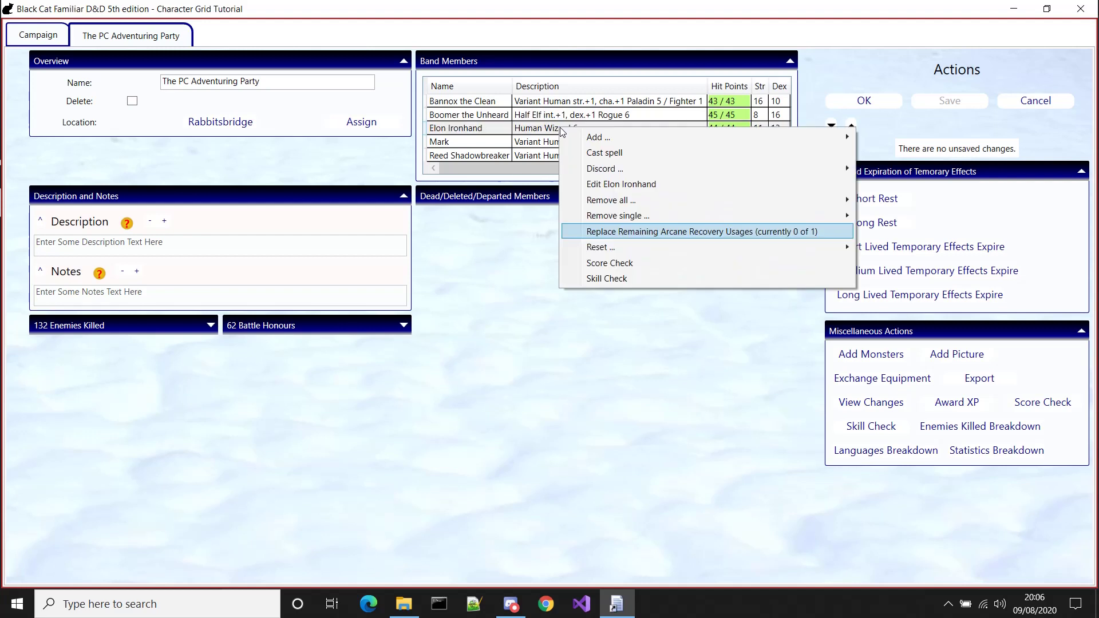
{"action": "left_click", "coordinate": [676, 232]}
{"action": "right_click", "coordinate": [506, 136]}
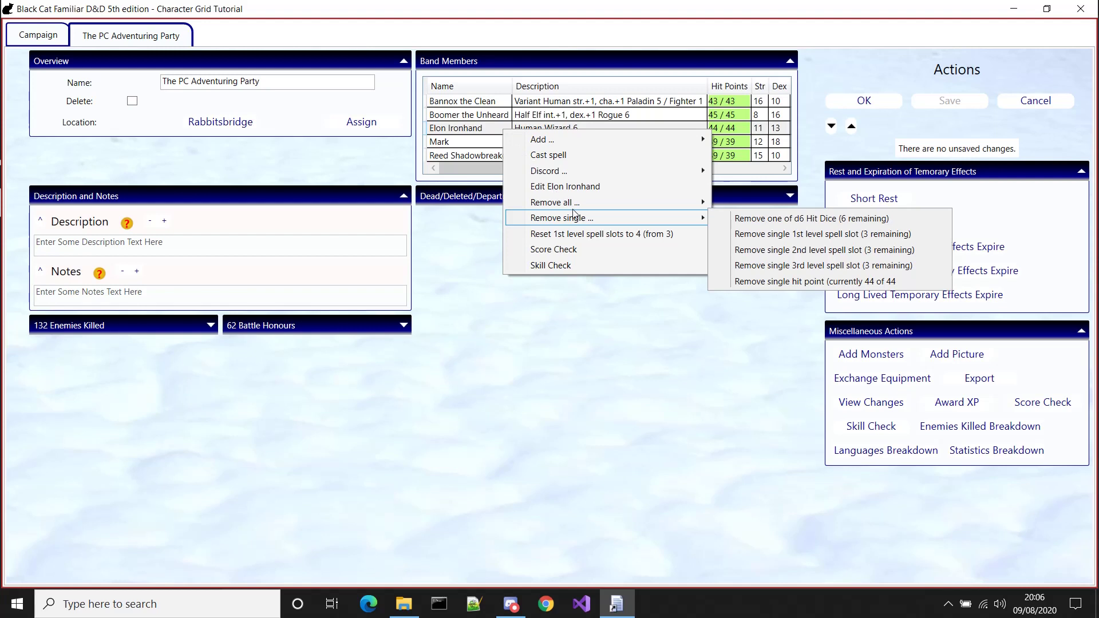
Step: Reset Elon Ironhand's 1st level spell slots to 4
{"action": "left_click", "coordinate": [600, 236]}
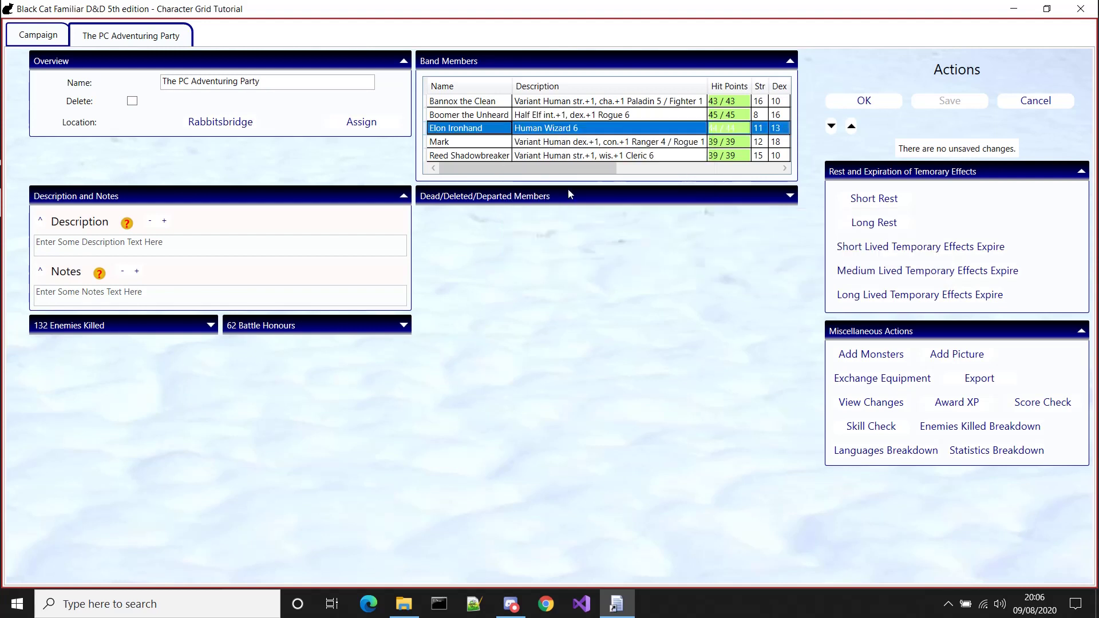
Step: View the joint skill check for Elon Ironhand and Reed Shadowbreaker, and close it without resolving anything
{"action": "left_click", "coordinate": [494, 158], "text": "ctrl"}
{"action": "right_click", "coordinate": [494, 159]}
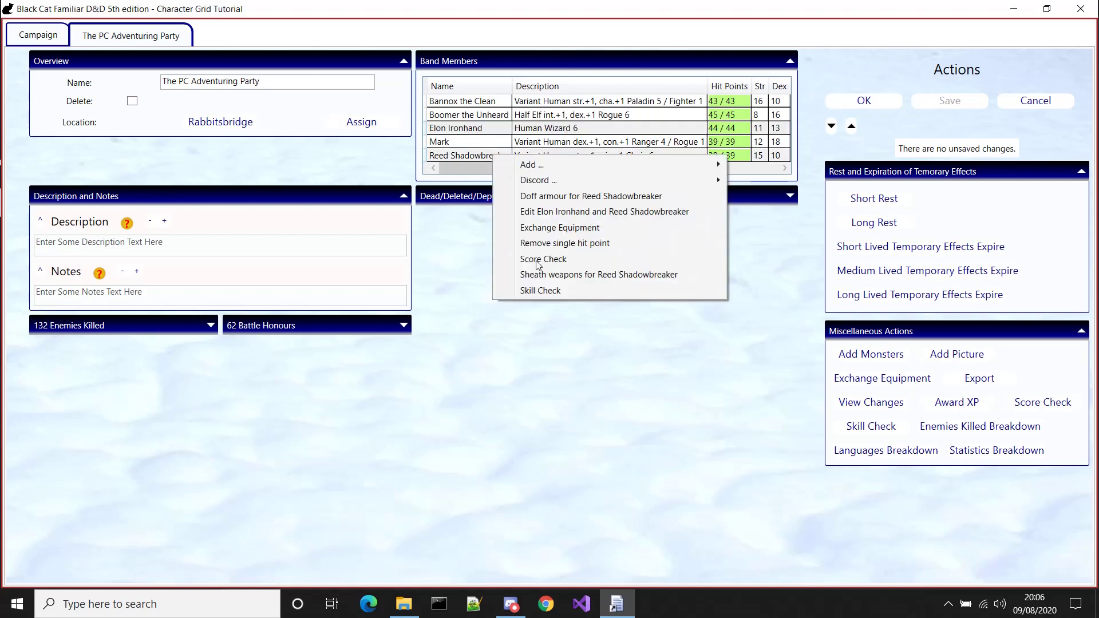
{"action": "left_click", "coordinate": [560, 290]}
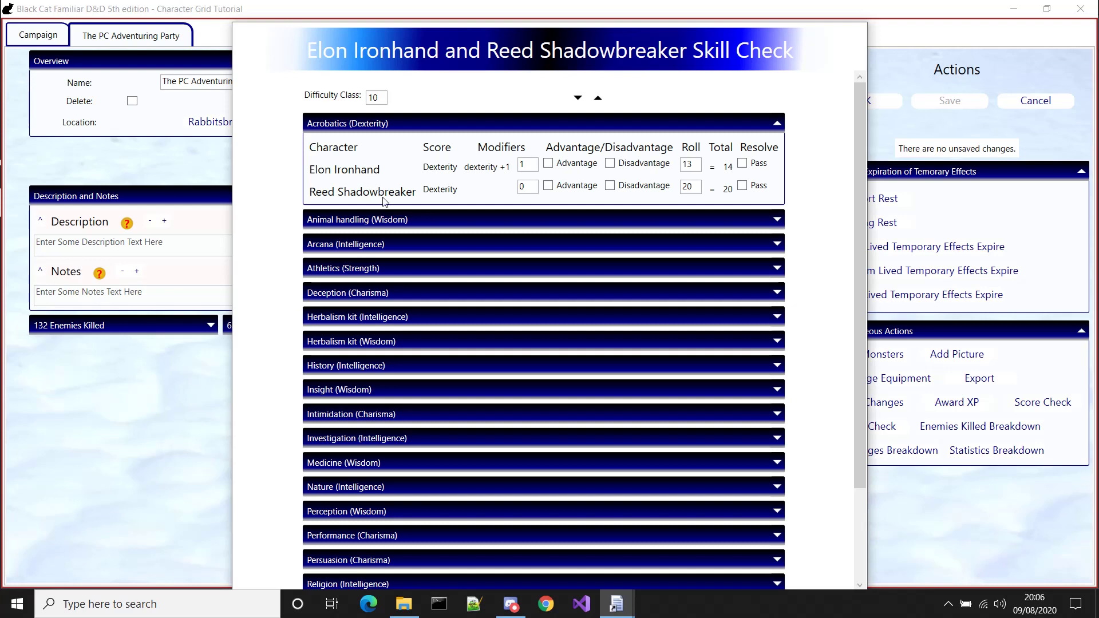
{"action": "key", "text": "Escape"}
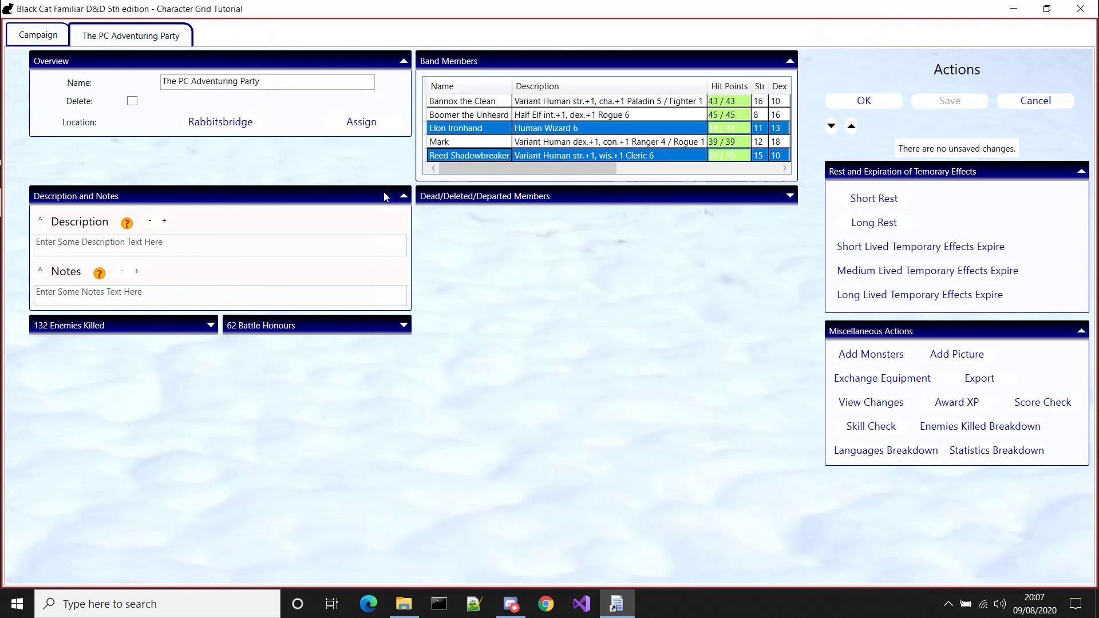
Step: Add Boomer the Unheard to a new battle and bring the 3 Orc Scouts band into it
{"action": "left_click", "coordinate": [478, 116]}
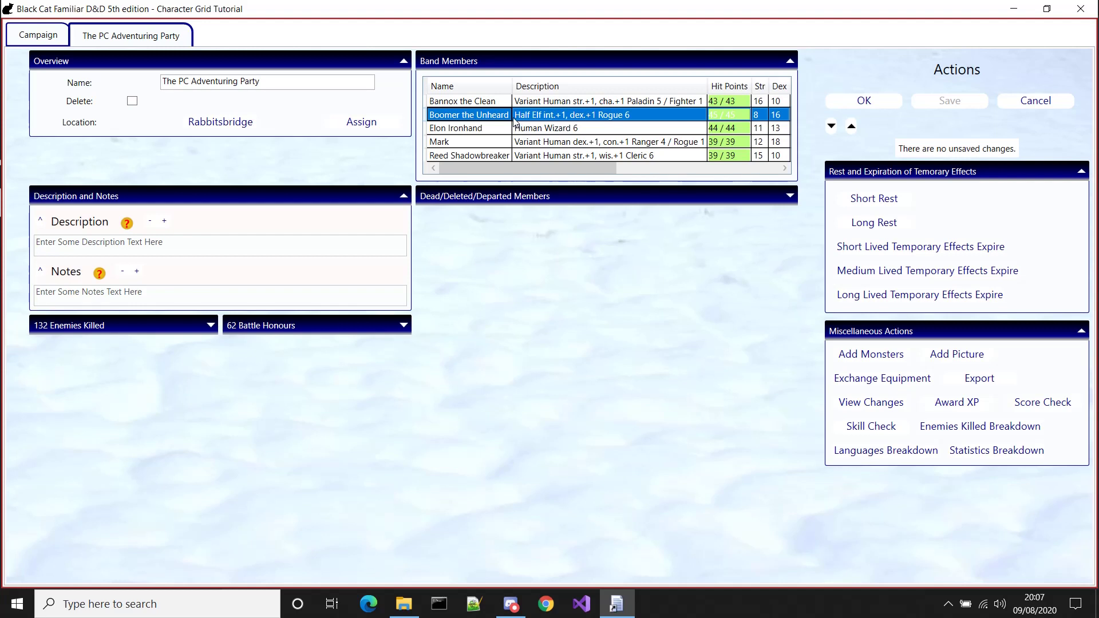
{"action": "right_click", "coordinate": [544, 115]}
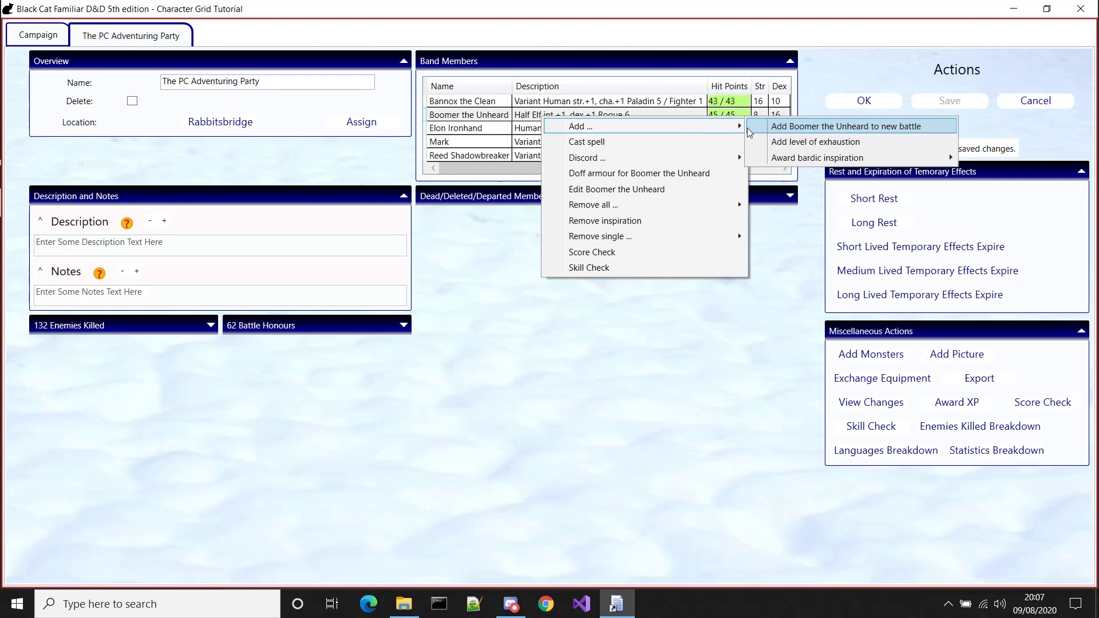
{"action": "left_click", "coordinate": [813, 131]}
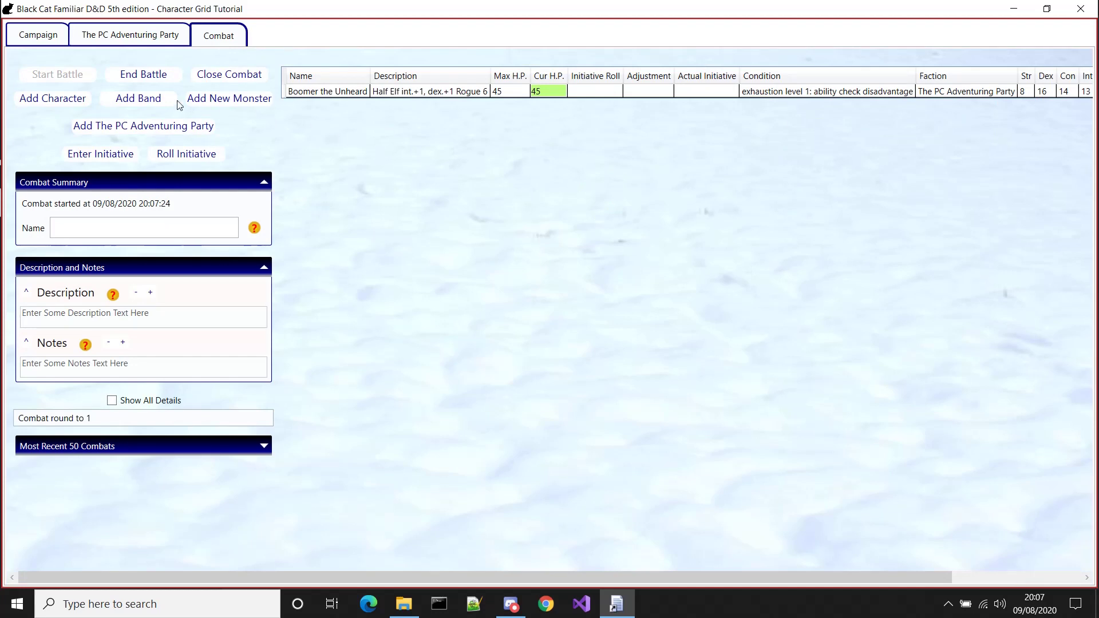
{"action": "left_click", "coordinate": [153, 100]}
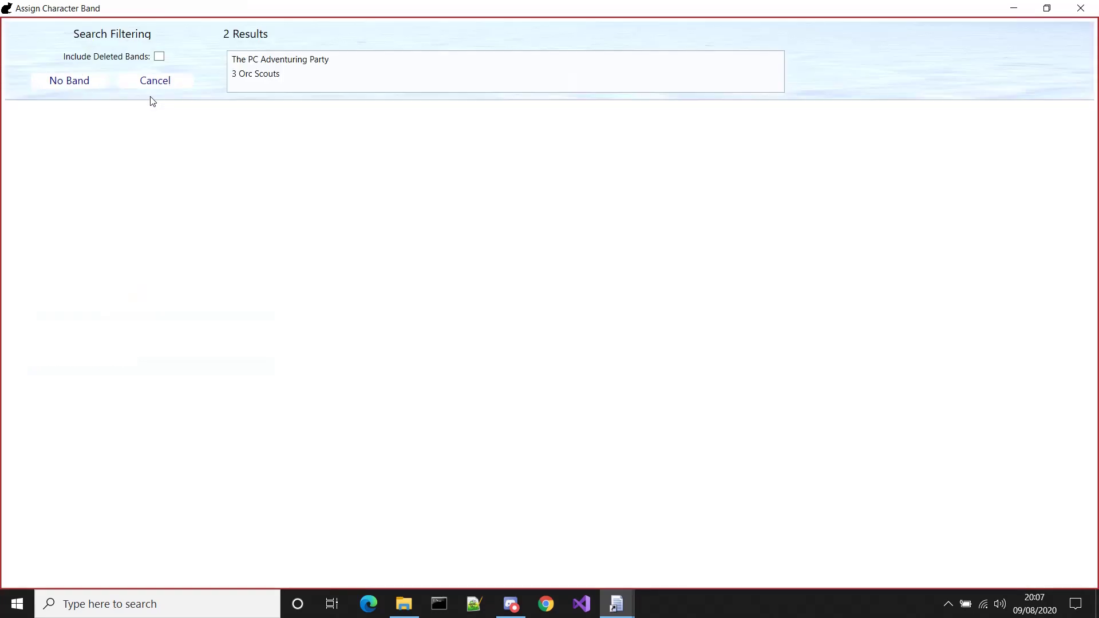
{"action": "left_click", "coordinate": [261, 75]}
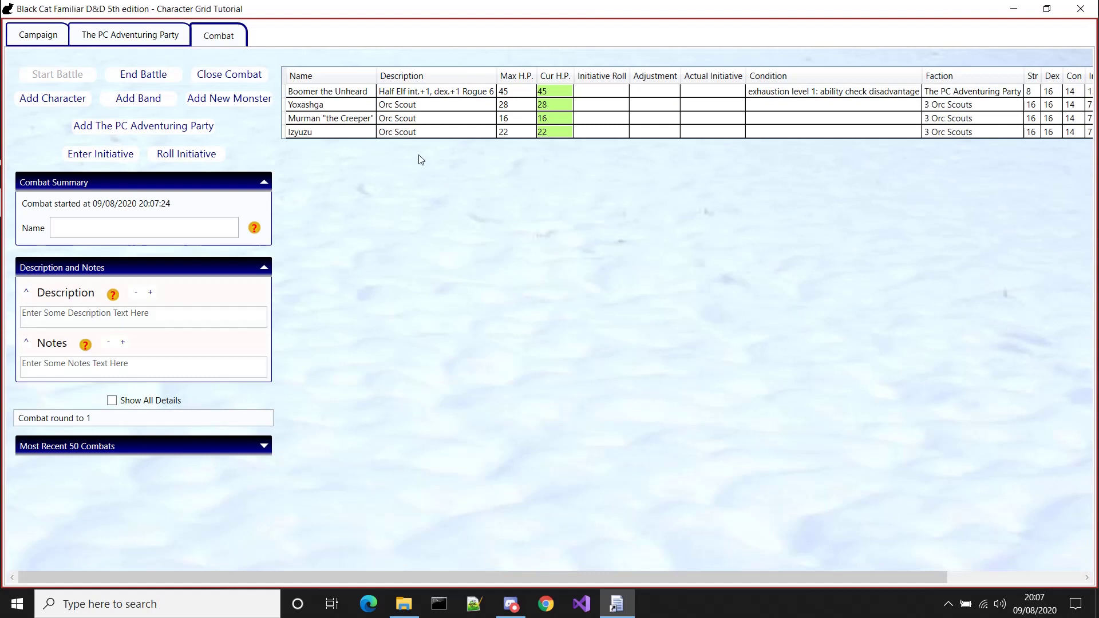
Step: Set Boomer the Unheard's initiative roll to 16 and roll initiative for the remaining combatants
{"action": "right_click", "coordinate": [416, 95]}
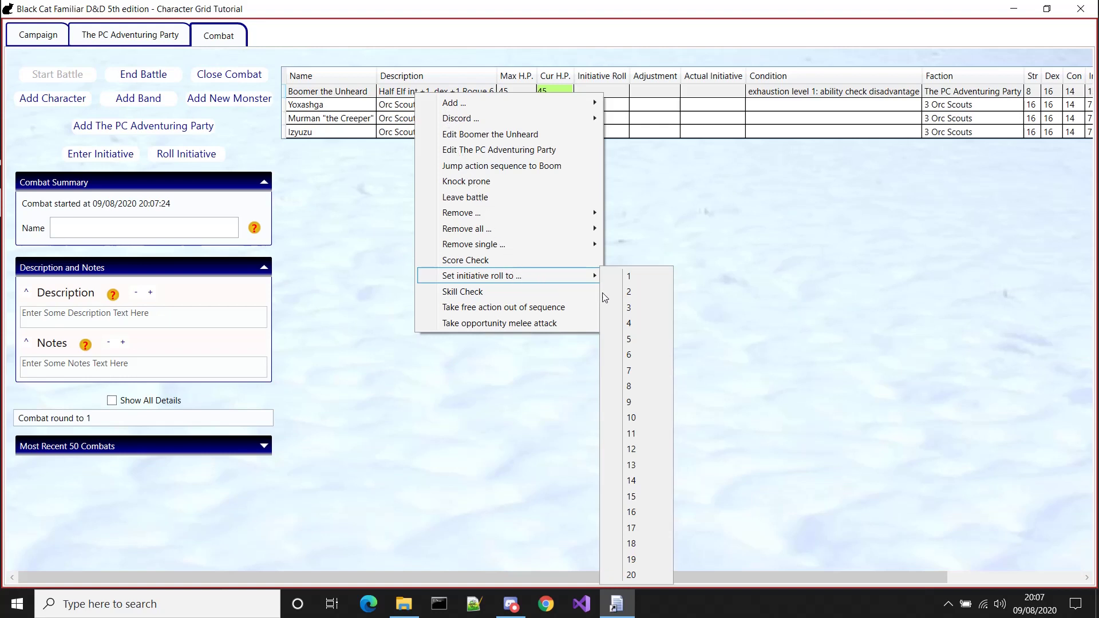
{"action": "left_click", "coordinate": [663, 512]}
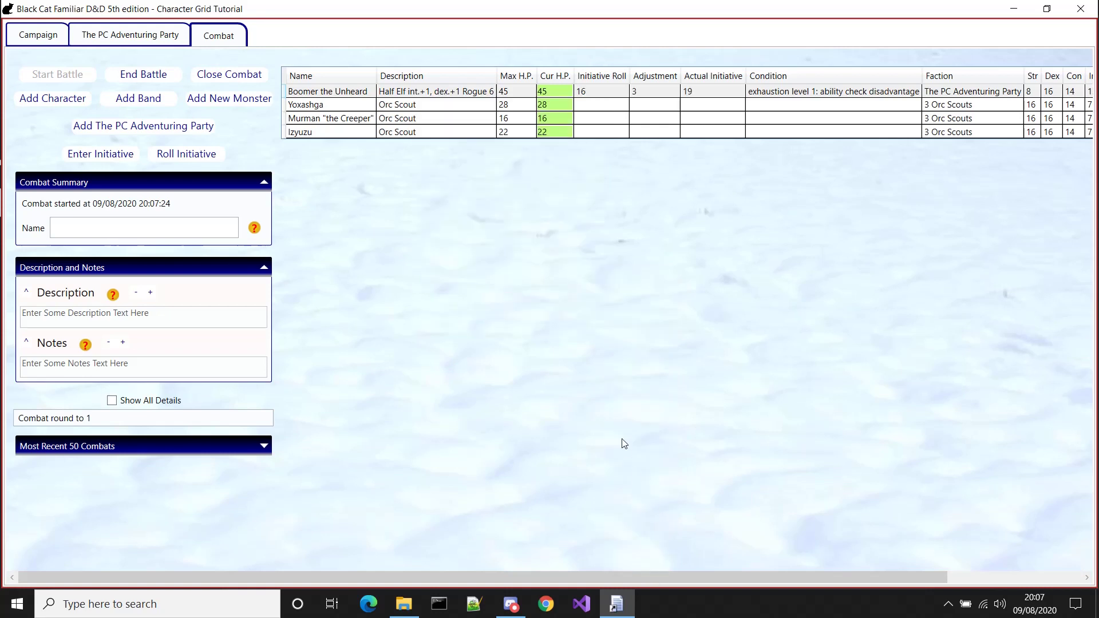
{"action": "right_click", "coordinate": [393, 94]}
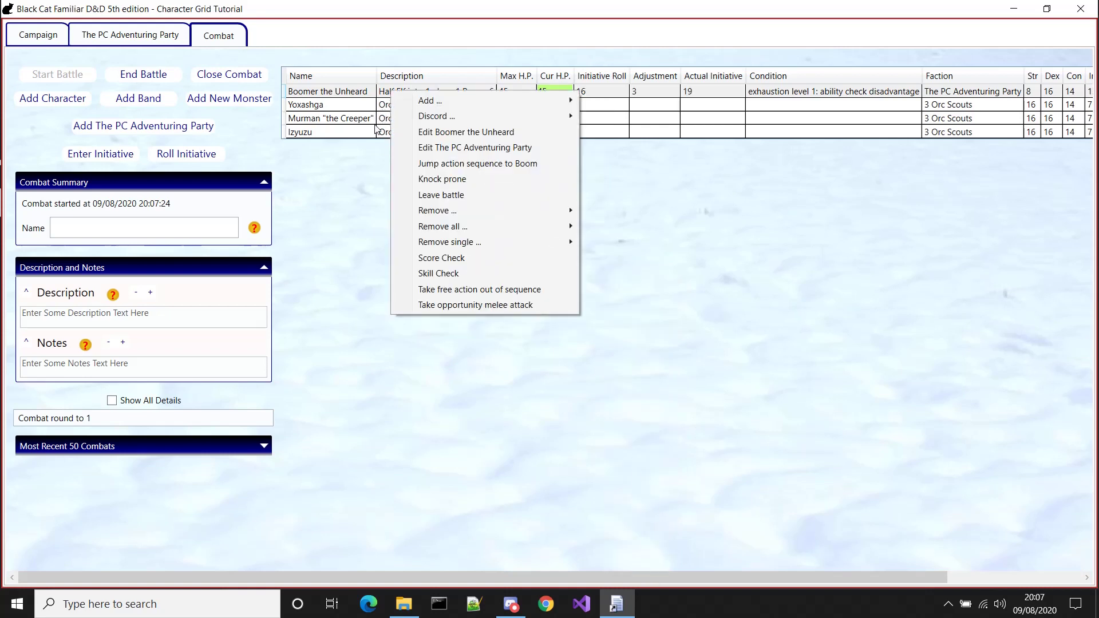
{"action": "left_click", "coordinate": [365, 154]}
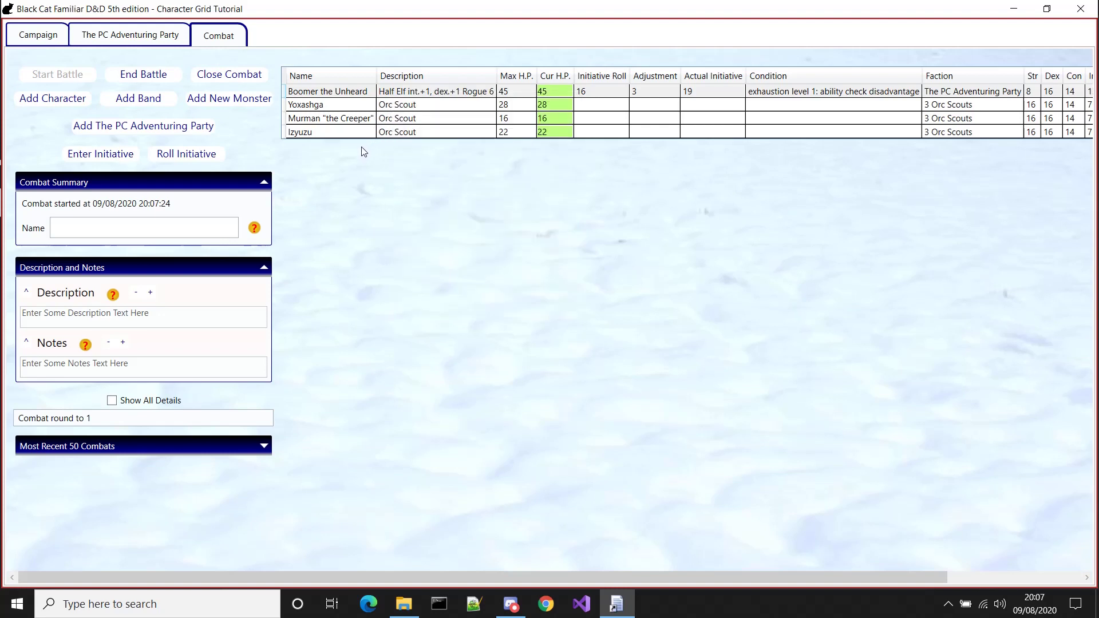
{"action": "left_click", "coordinate": [352, 108]}
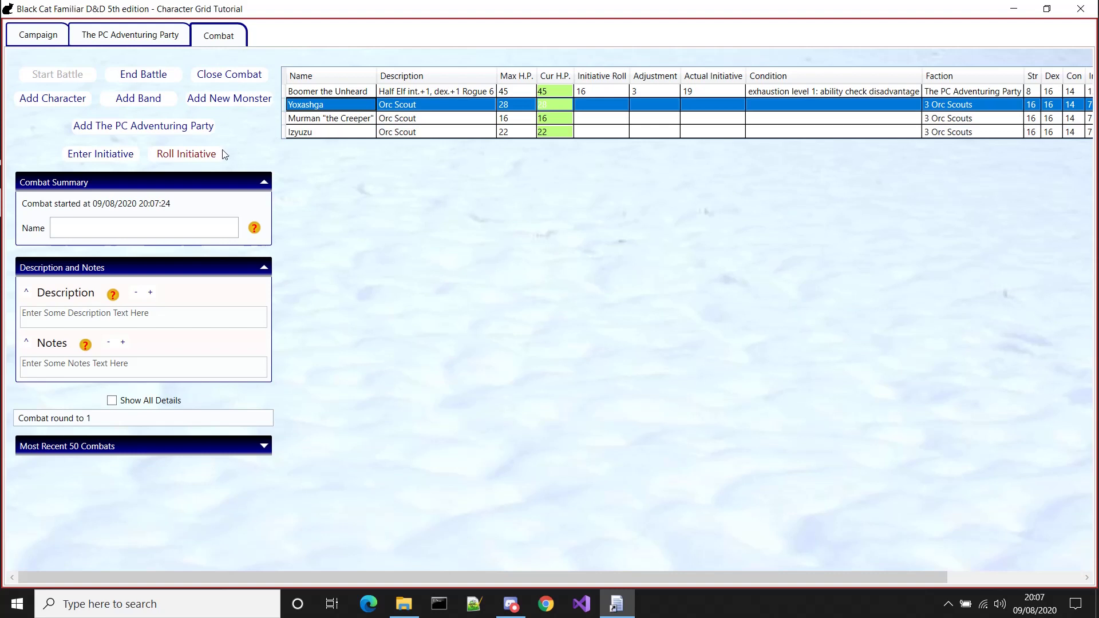
{"action": "left_click", "coordinate": [193, 155]}
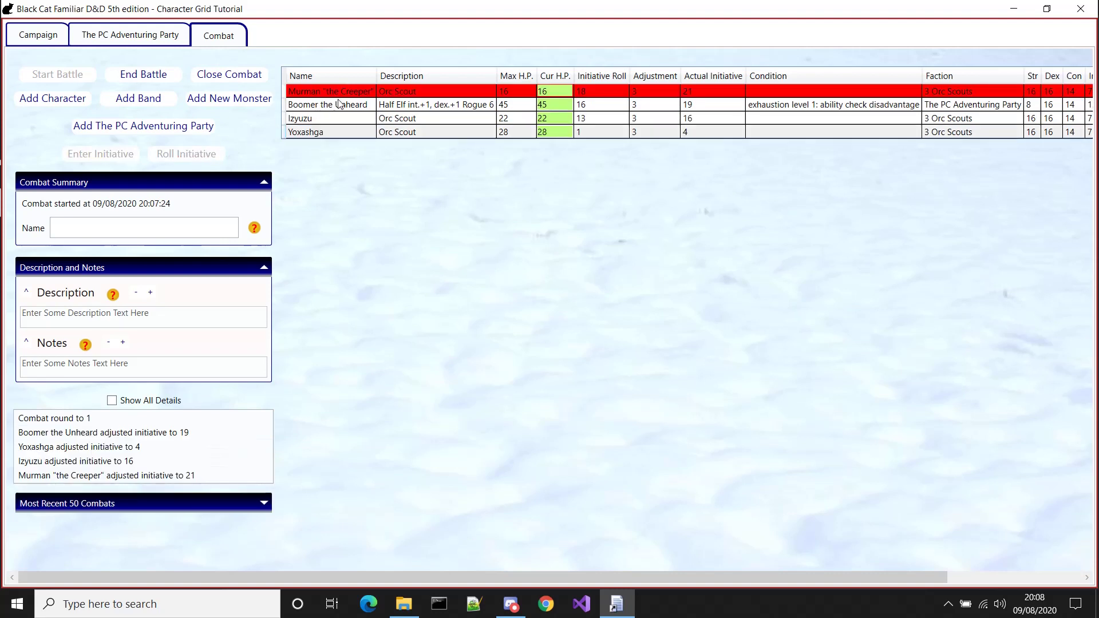
Step: Have Murman "the Creeper" forgo his main action, and cancel the action selection for Boomer the Unheard
{"action": "double_click", "coordinate": [355, 91]}
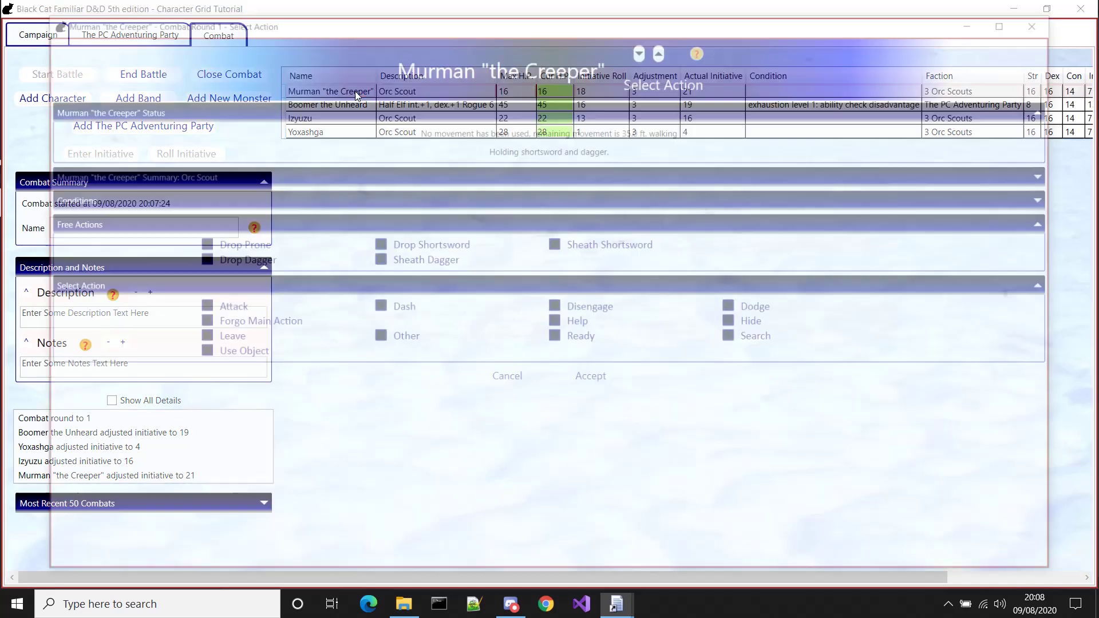
{"action": "left_click", "coordinate": [231, 324]}
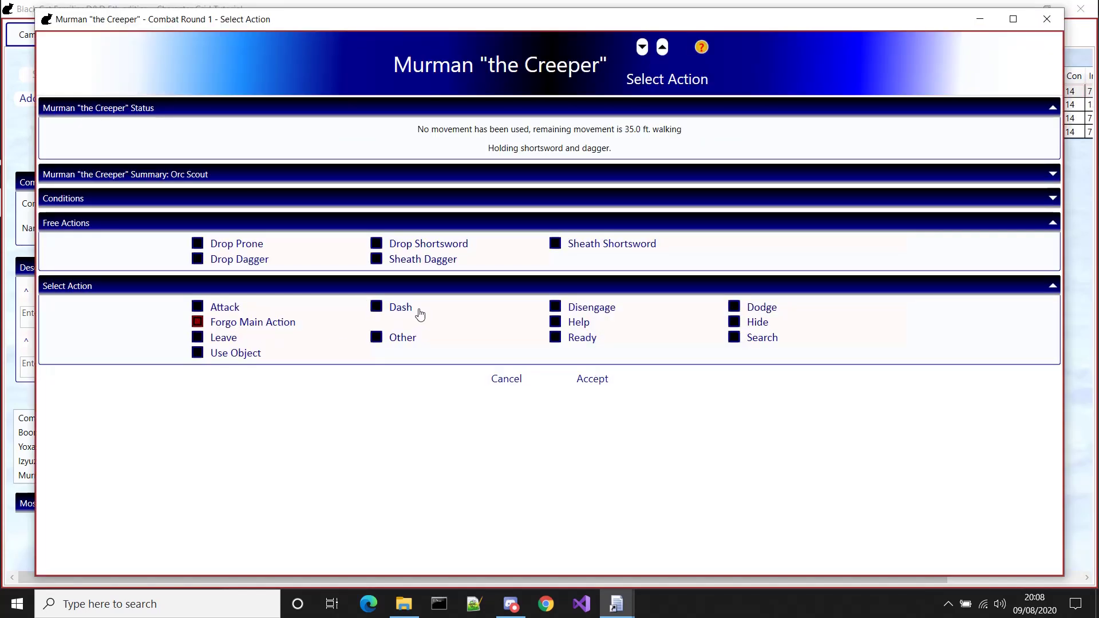
{"action": "left_click", "coordinate": [599, 380]}
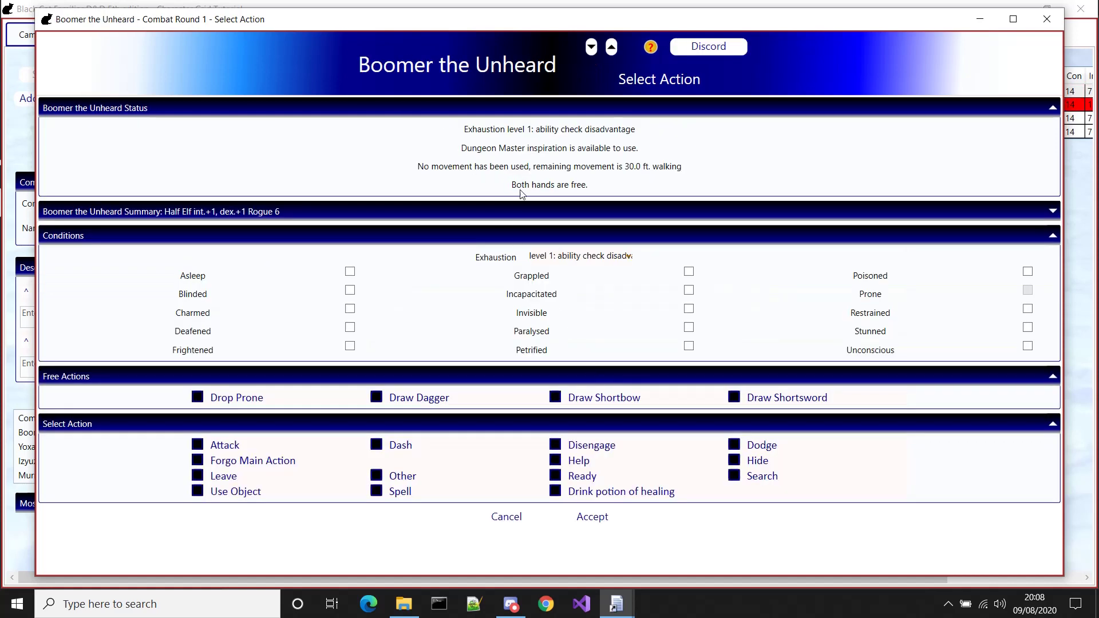
{"action": "double_click", "coordinate": [540, 27]}
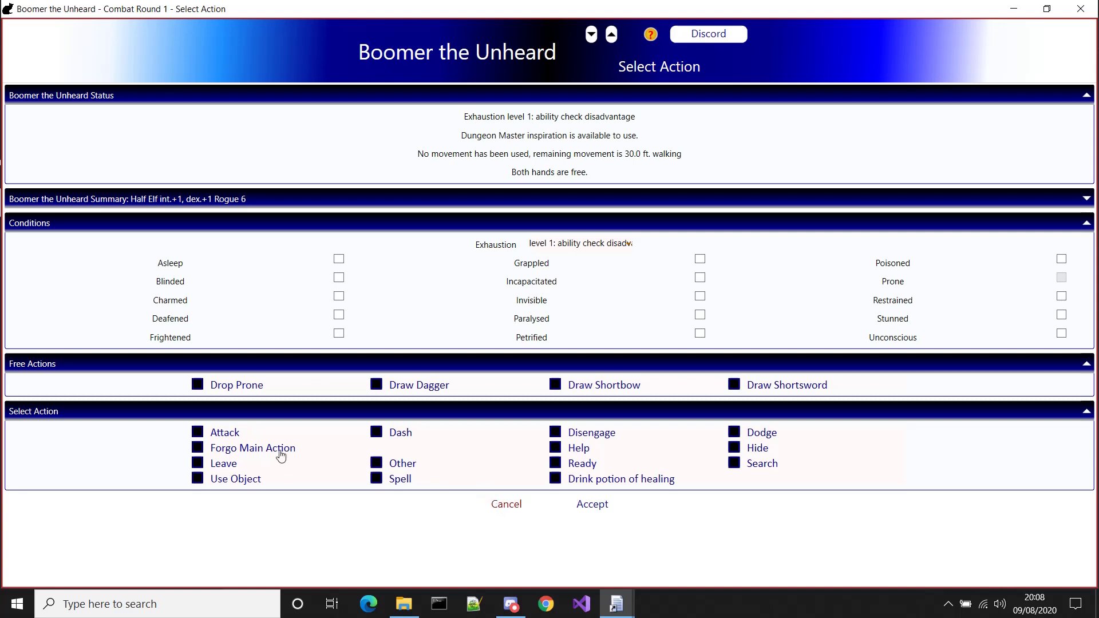
{"action": "left_click", "coordinate": [517, 506]}
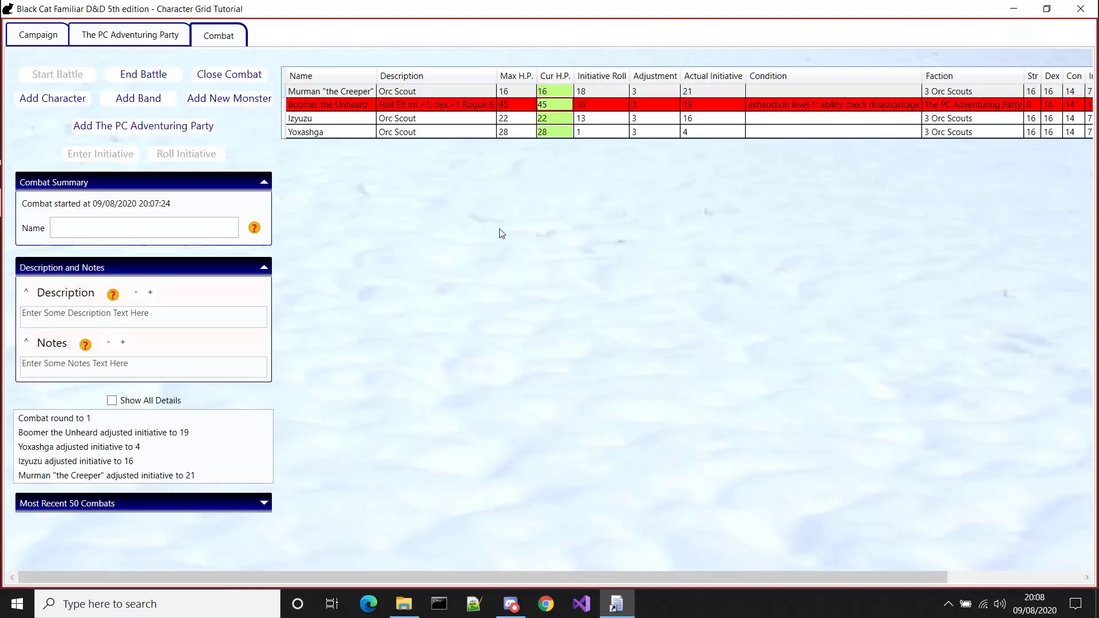
Step: Knock Boomer the Unheard prone and stand him up again to remove the prone condition
{"action": "right_click", "coordinate": [480, 109]}
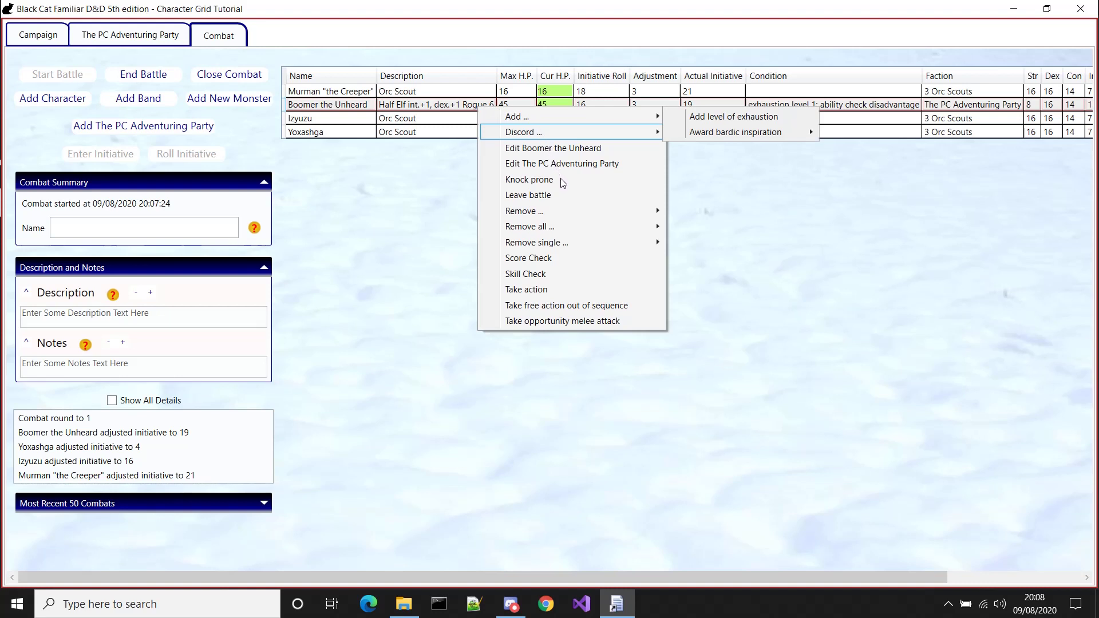
{"action": "left_click", "coordinate": [529, 179]}
{"action": "right_click", "coordinate": [466, 116]}
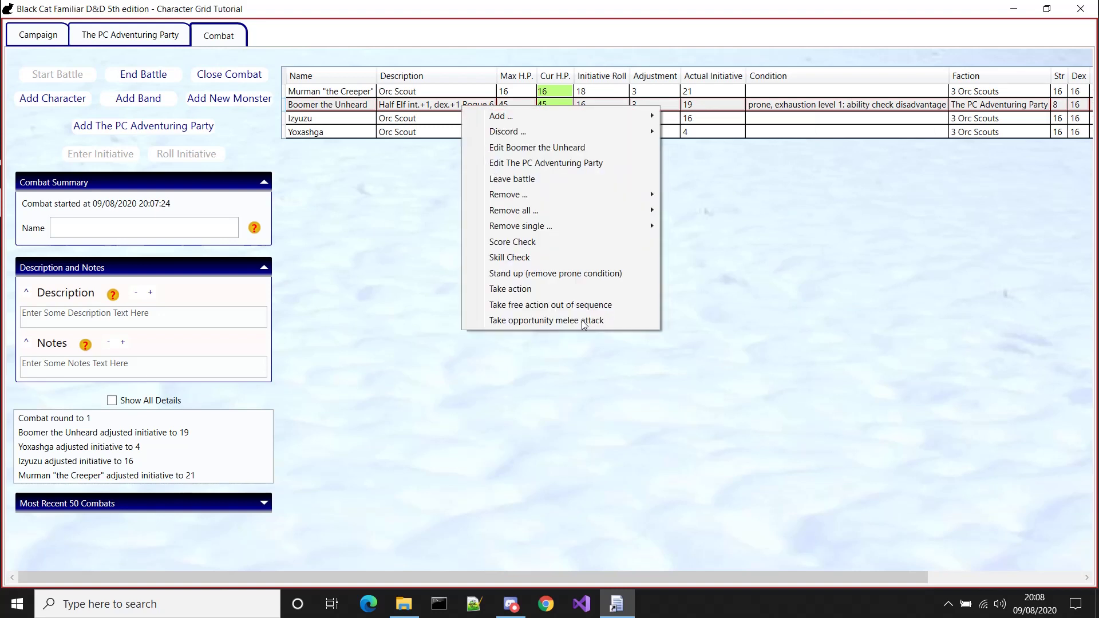
{"action": "left_click", "coordinate": [572, 274]}
{"action": "right_click", "coordinate": [455, 108]}
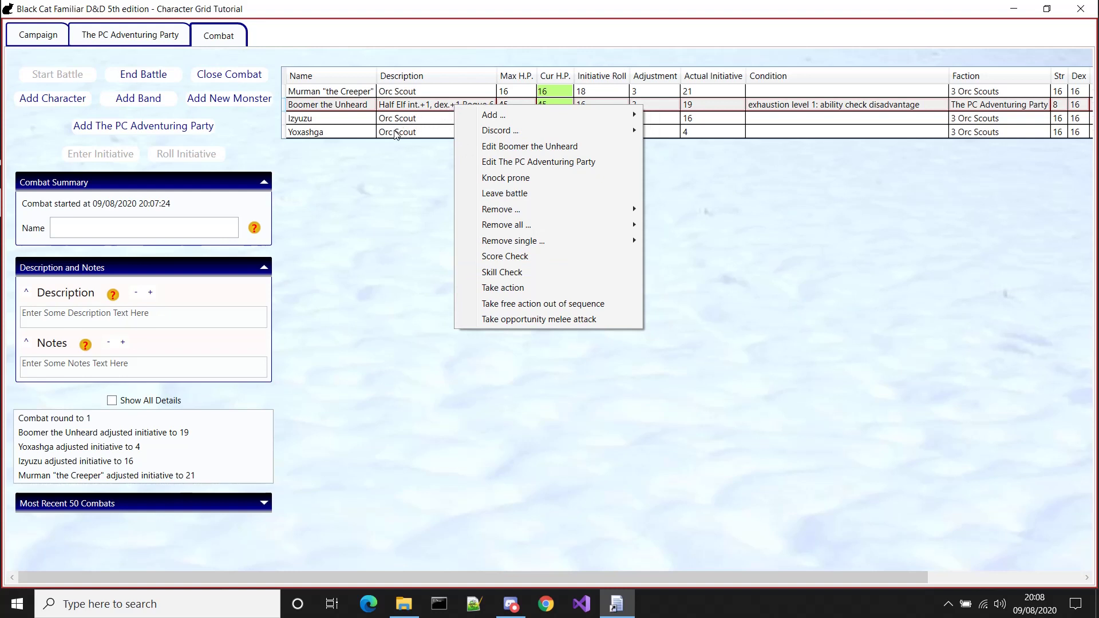
Step: View the free actions Yoxashga can take out of sequence, and cancel without choosing one
{"action": "right_click", "coordinate": [366, 138]}
{"action": "right_click", "coordinate": [367, 138]}
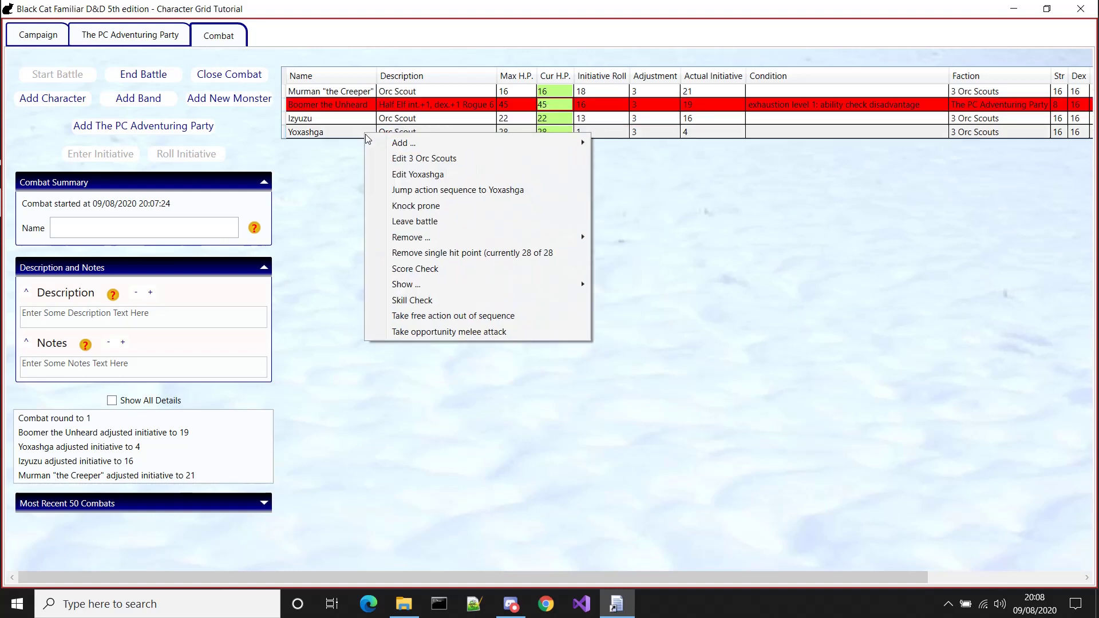
{"action": "left_click", "coordinate": [488, 314]}
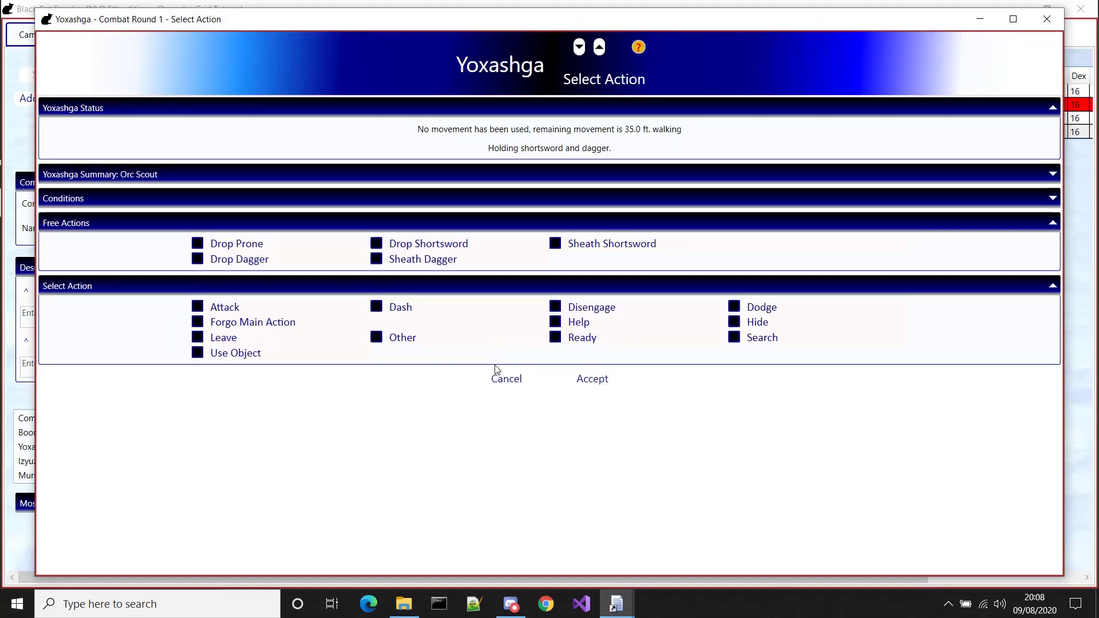
{"action": "left_click", "coordinate": [504, 377]}
Step: View Yoxashga's opportunity melee attack on Boomer the Unheard with the shortsword, and close it
{"action": "right_click", "coordinate": [420, 137]}
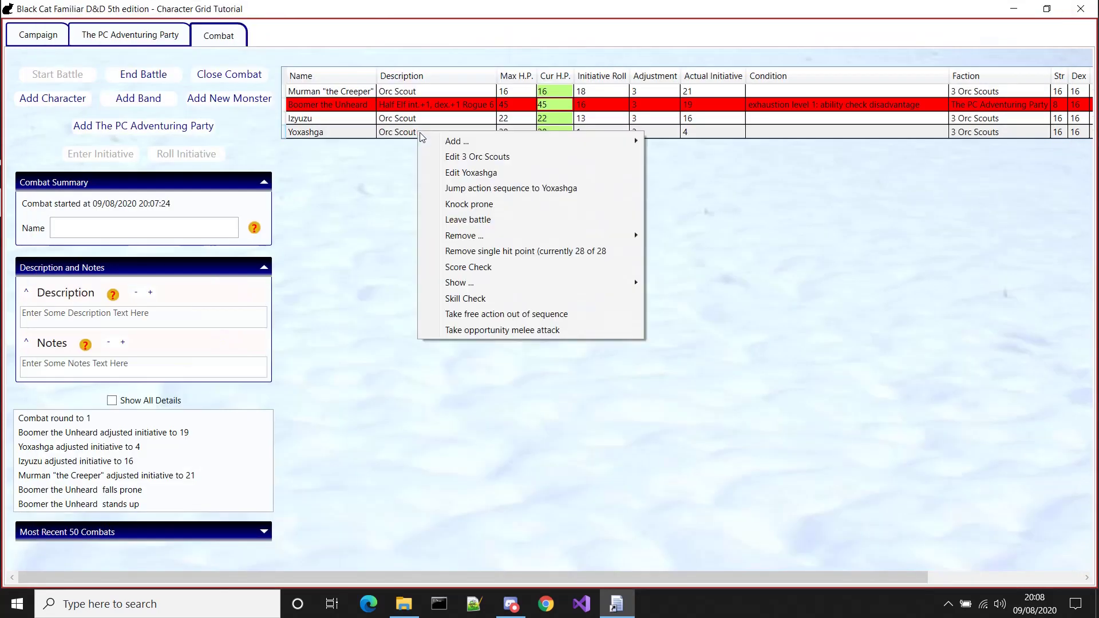
{"action": "left_click", "coordinate": [509, 331]}
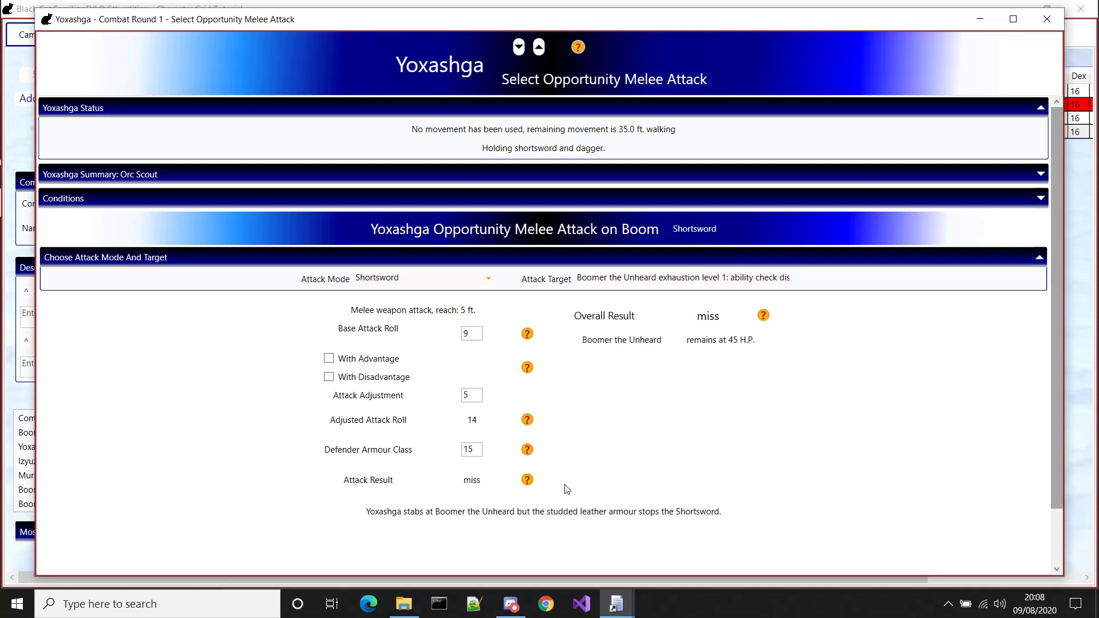
{"action": "key", "text": "Escape"}
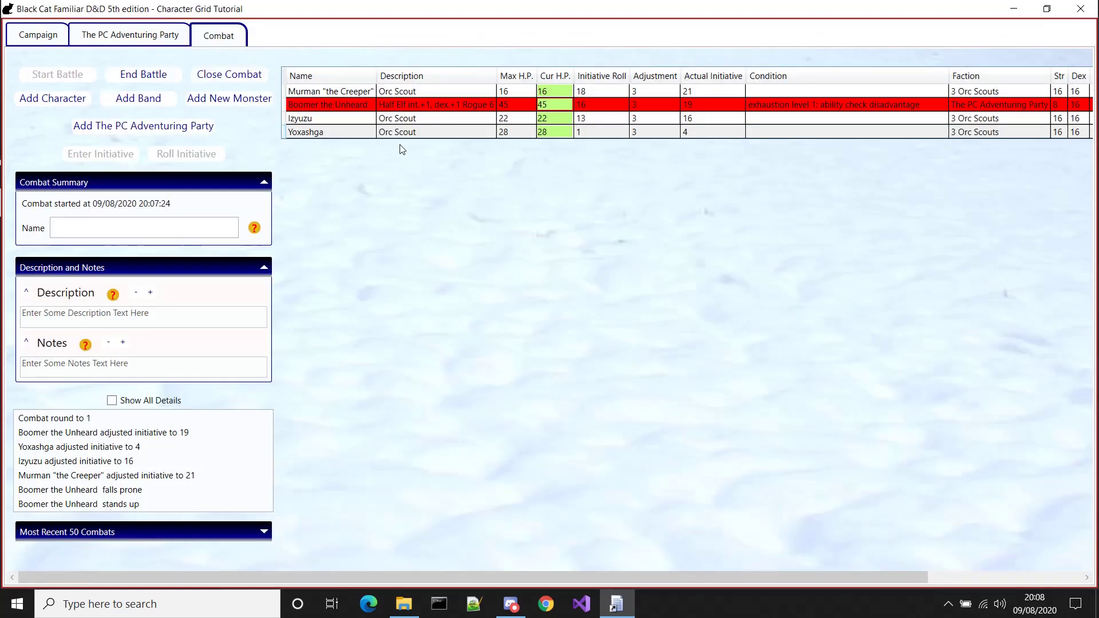
Step: Skip Boomer the Unheard's turn to Yoxashga, have Yoxashga forgo the main action, and cancel the following action selection
{"action": "left_click", "coordinate": [410, 133]}
{"action": "key", "text": "Return"}
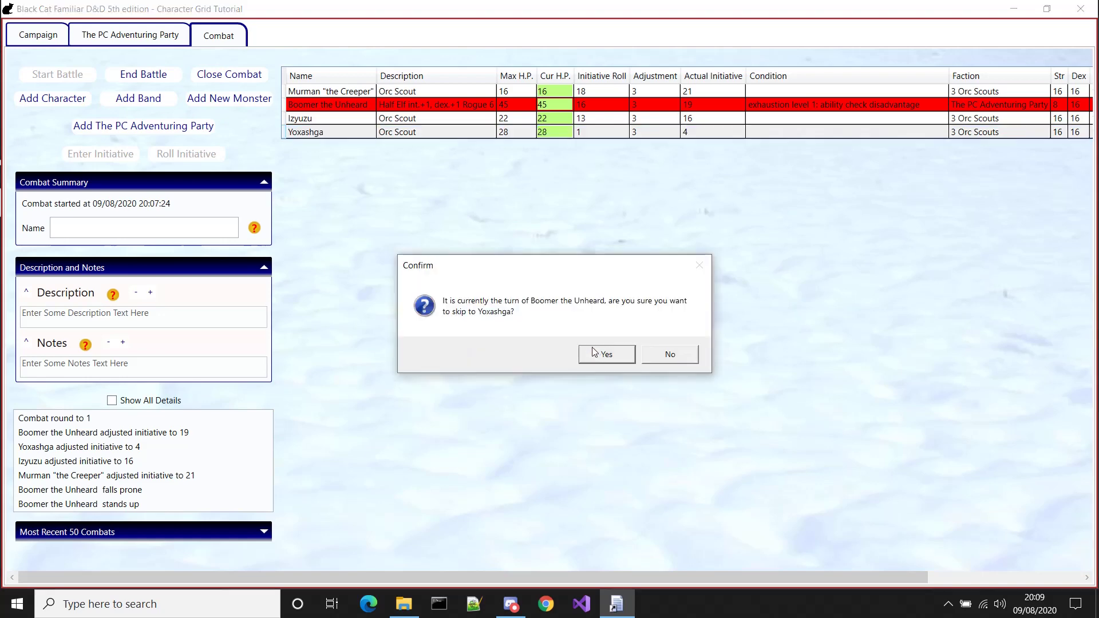
{"action": "key", "text": "Return"}
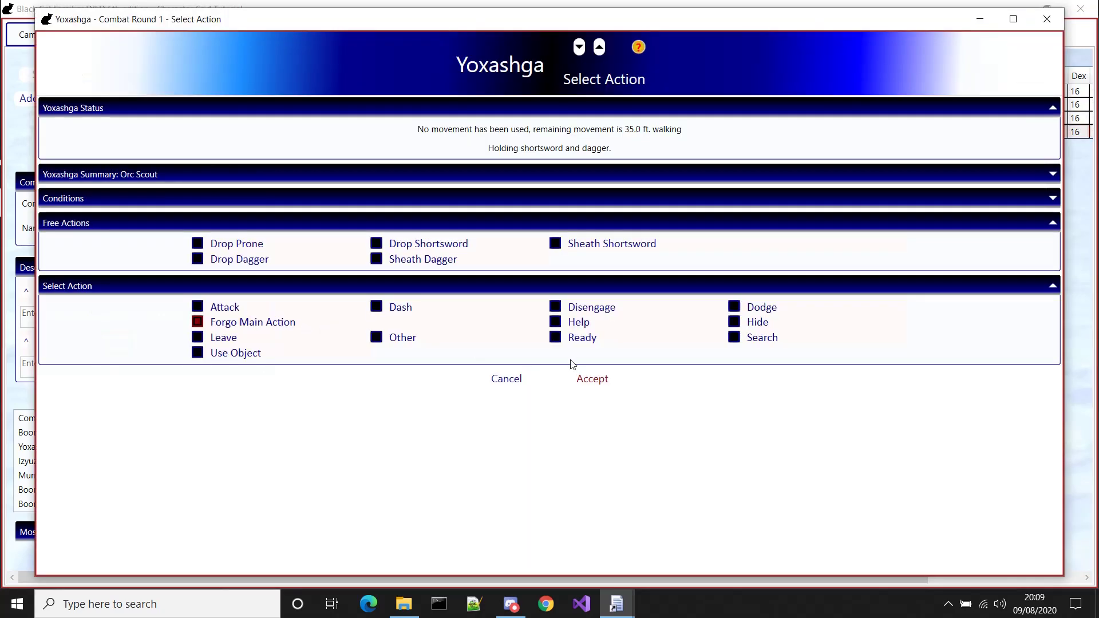
{"action": "left_click", "coordinate": [593, 379]}
{"action": "left_click", "coordinate": [507, 379]}
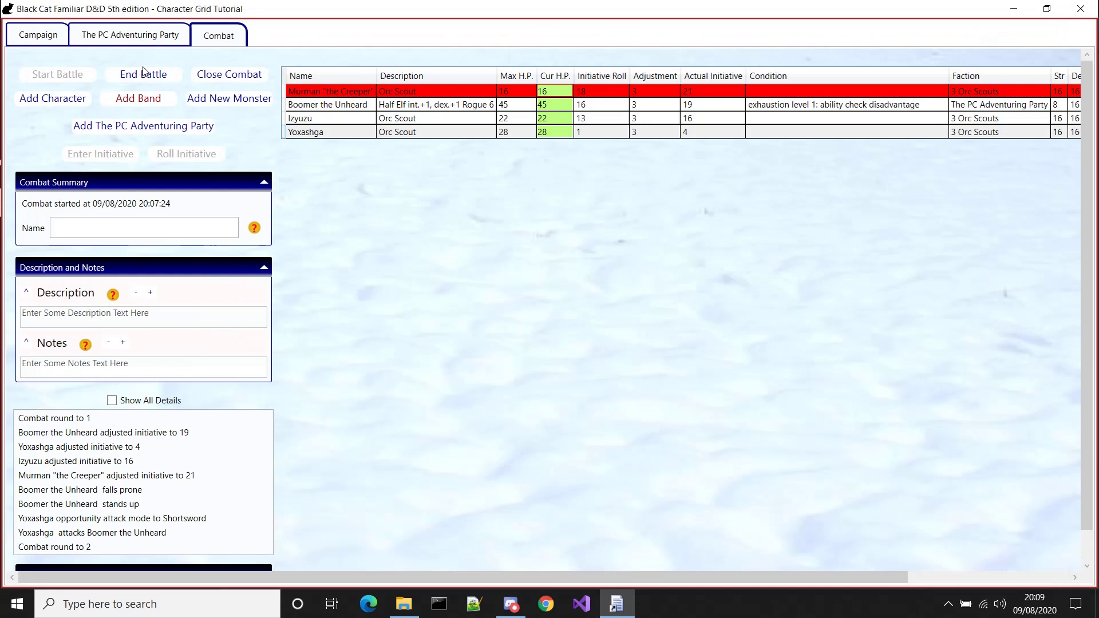
Step: Return to The PC Adventuring Party and add Elon Ironhand and Reed Shadowbreaker together to the current battle
{"action": "left_click", "coordinate": [52, 101]}
{"action": "left_click", "coordinate": [121, 39]}
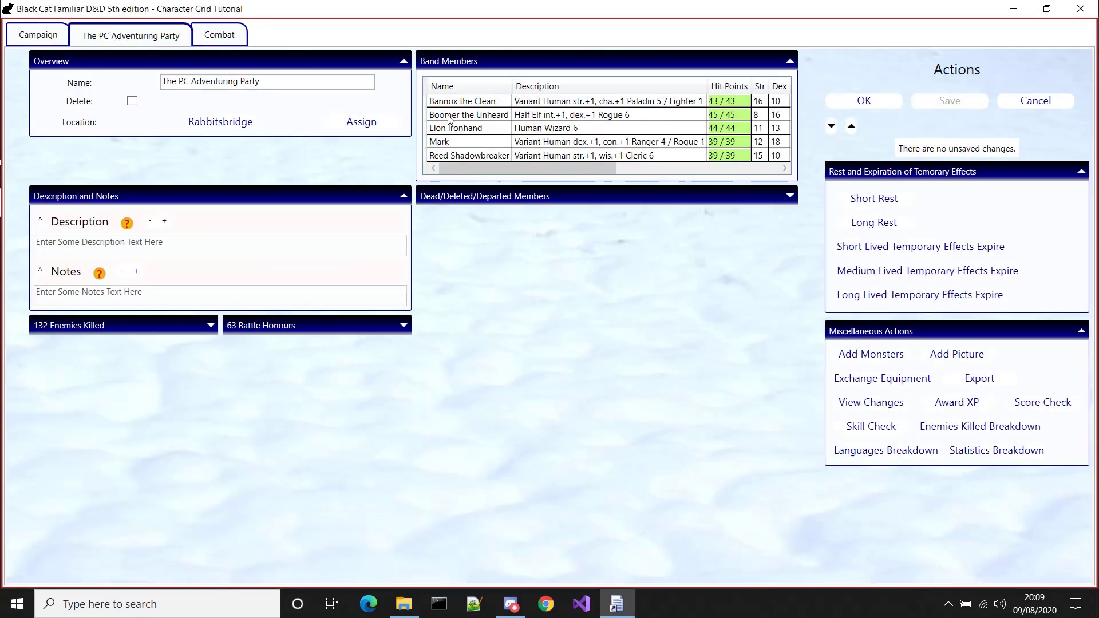
{"action": "left_click", "coordinate": [492, 127]}
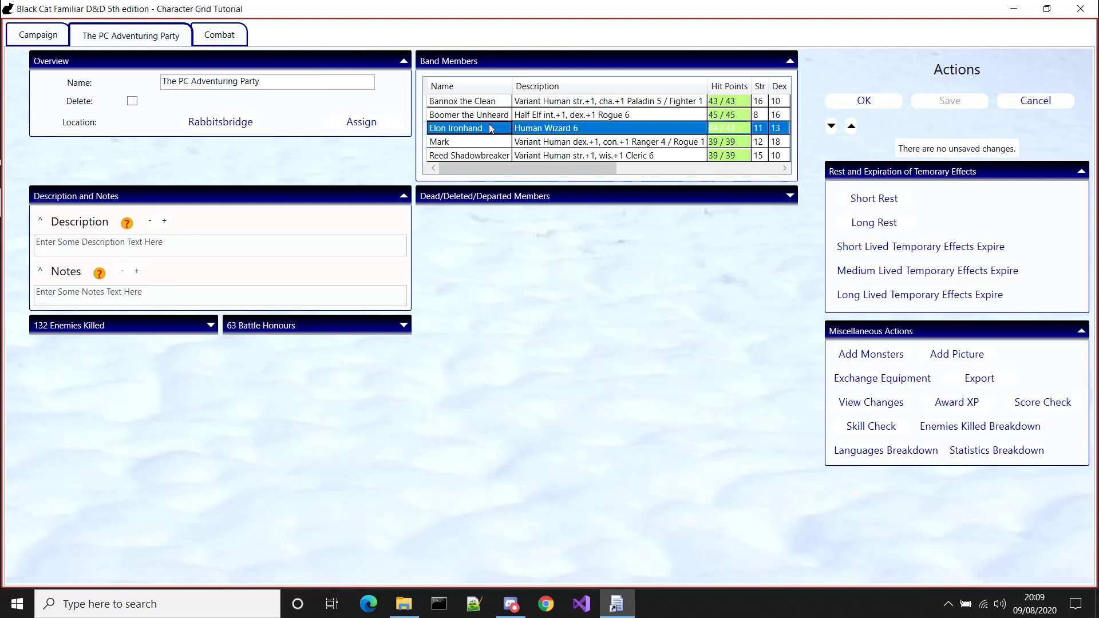
{"action": "left_click", "coordinate": [490, 156], "text": "ctrl"}
{"action": "right_click", "coordinate": [491, 156]}
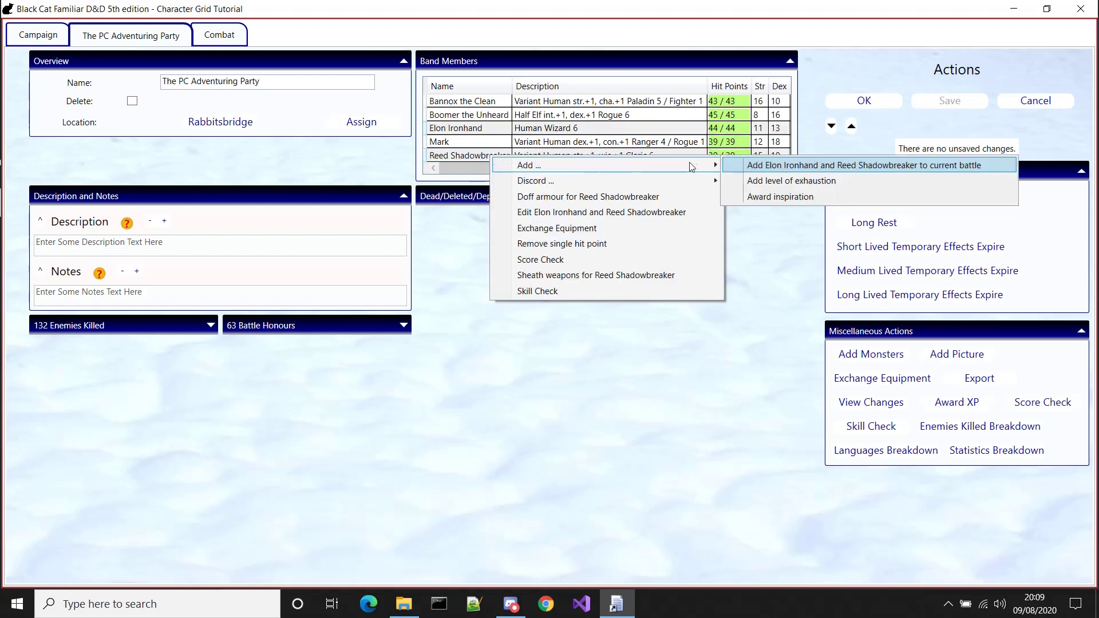
{"action": "left_click", "coordinate": [837, 167]}
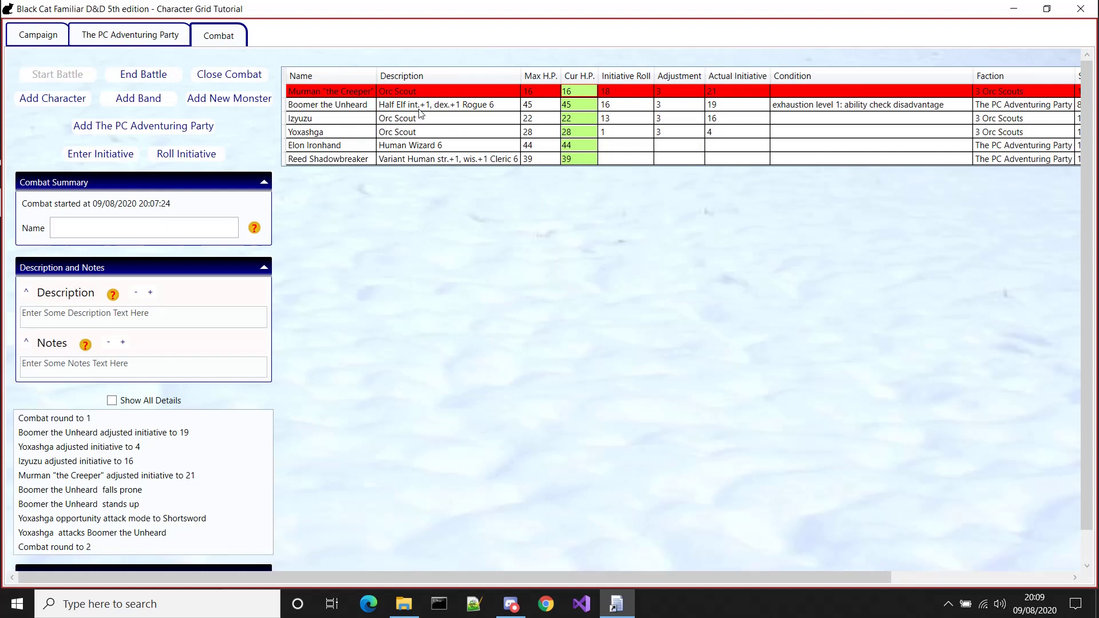
Step: Select Elon Ironhand and Reed Shadowbreaker in the battle and bring up the choices for setting their initiative roll
{"action": "left_click", "coordinate": [407, 147]}
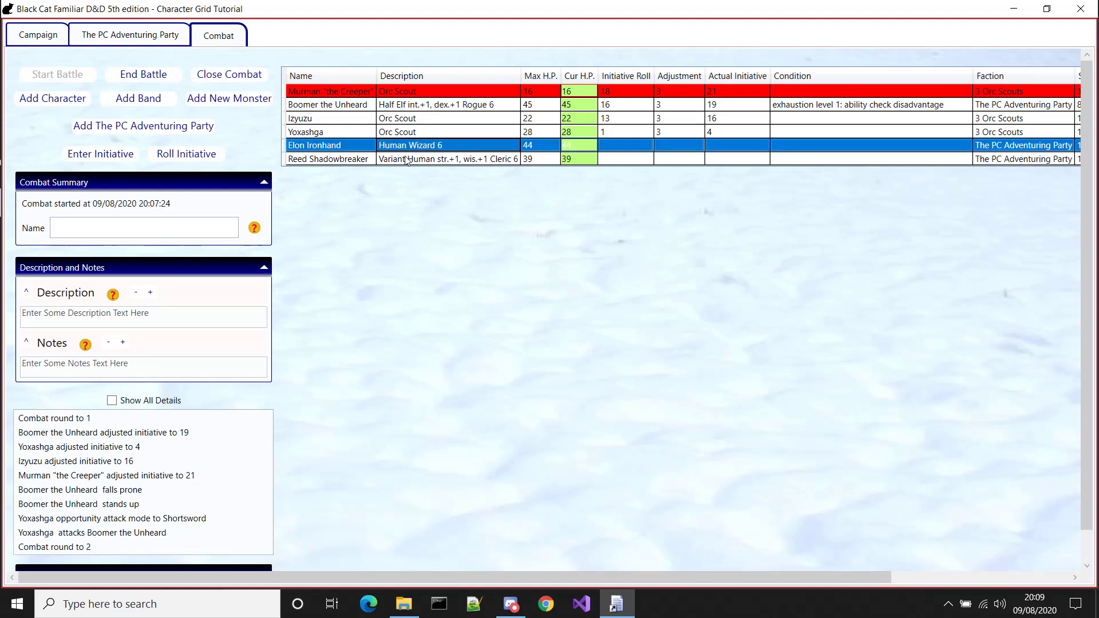
{"action": "left_click", "coordinate": [406, 161], "text": "shift"}
{"action": "right_click", "coordinate": [406, 161]}
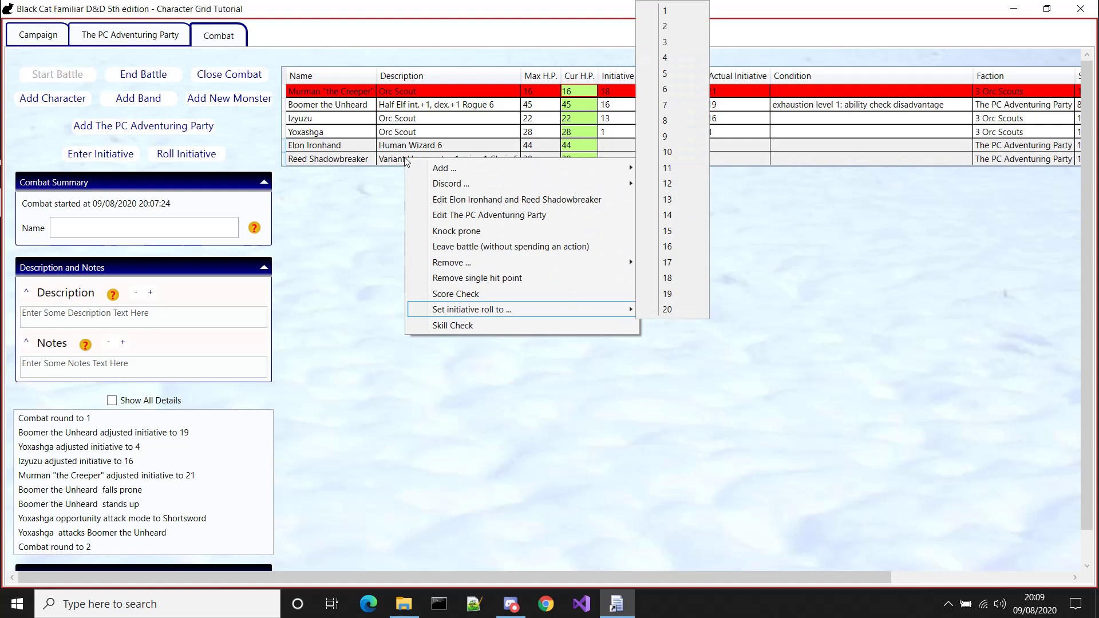